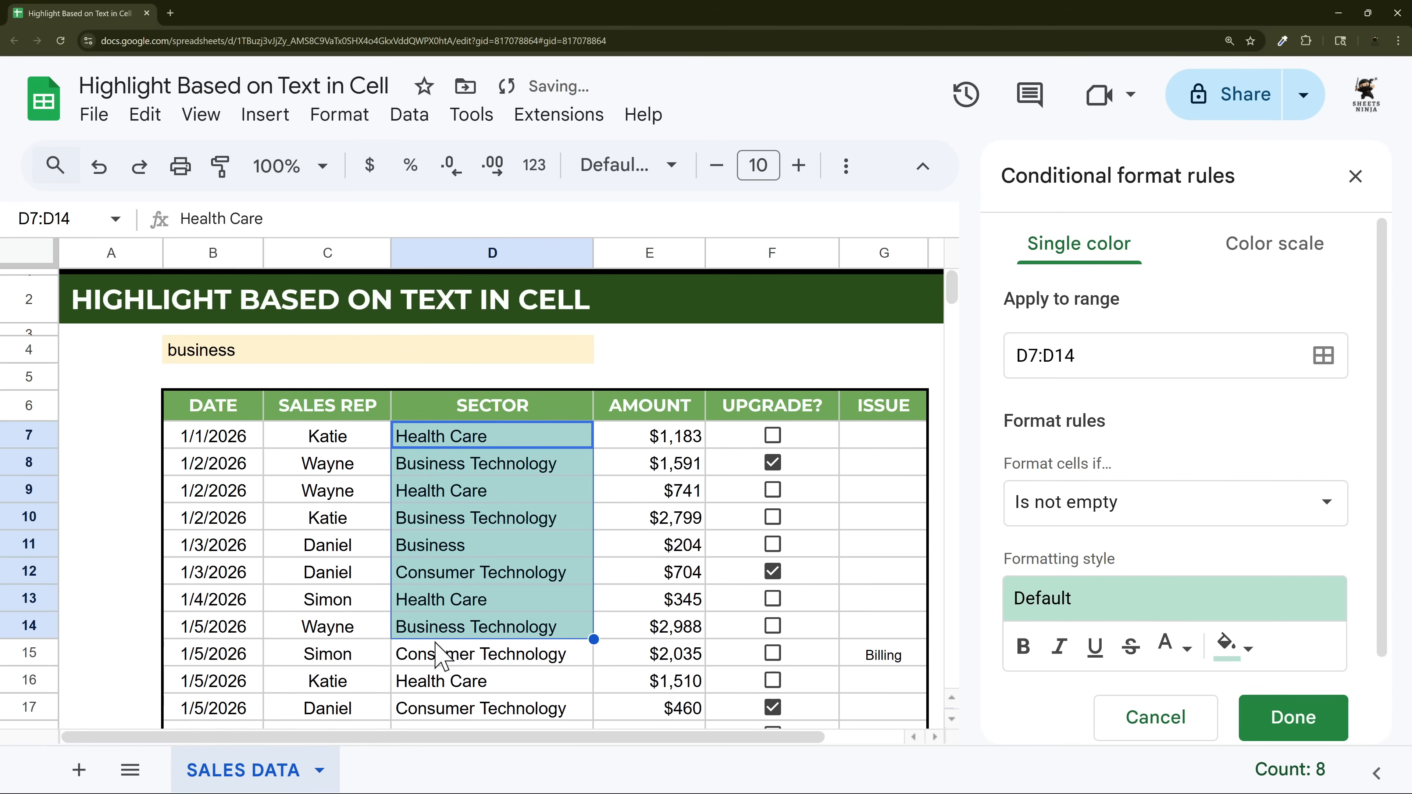
- Extend the conditional format rule's range to D7:D and set its condition to Text contains
click(1118, 356)
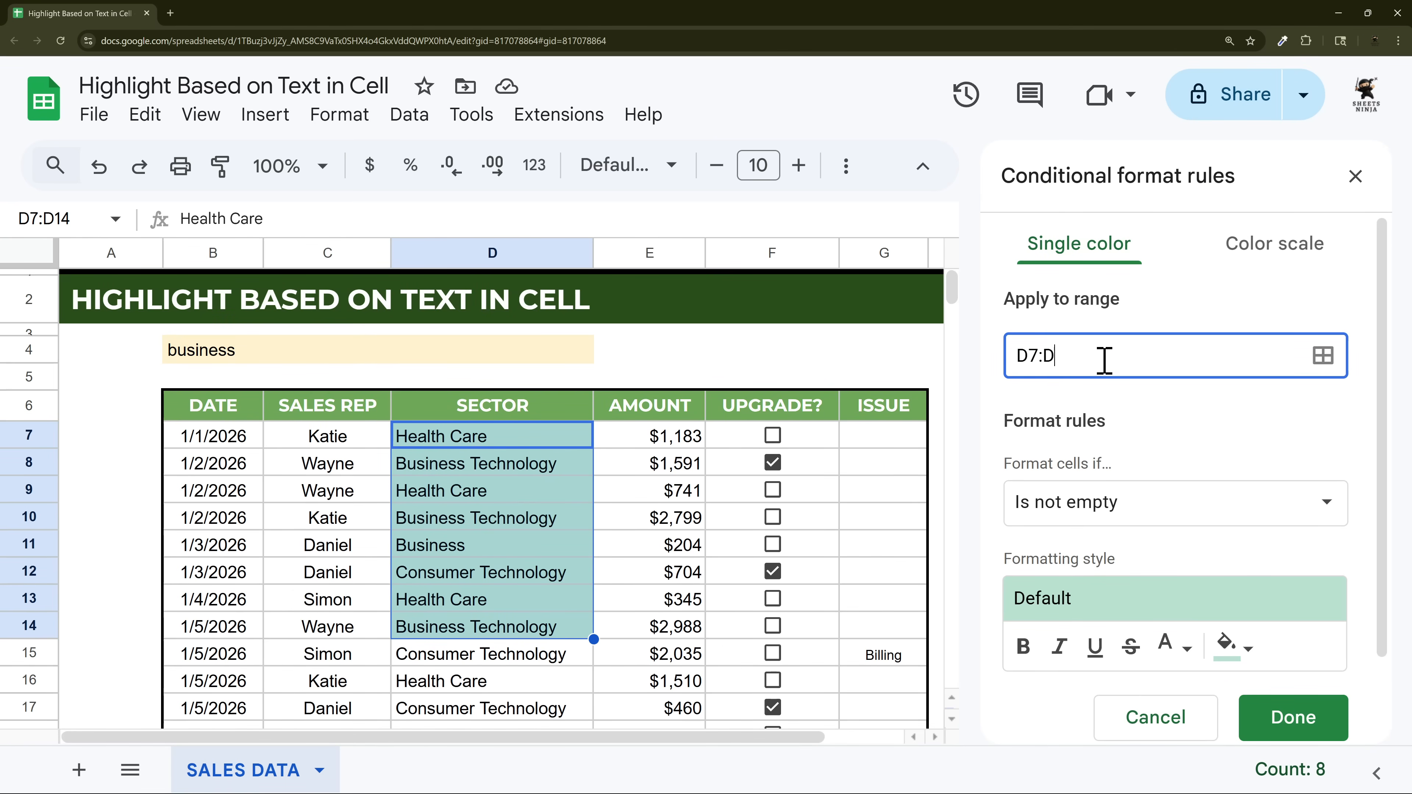
scroll(1097, 401, down, 1)
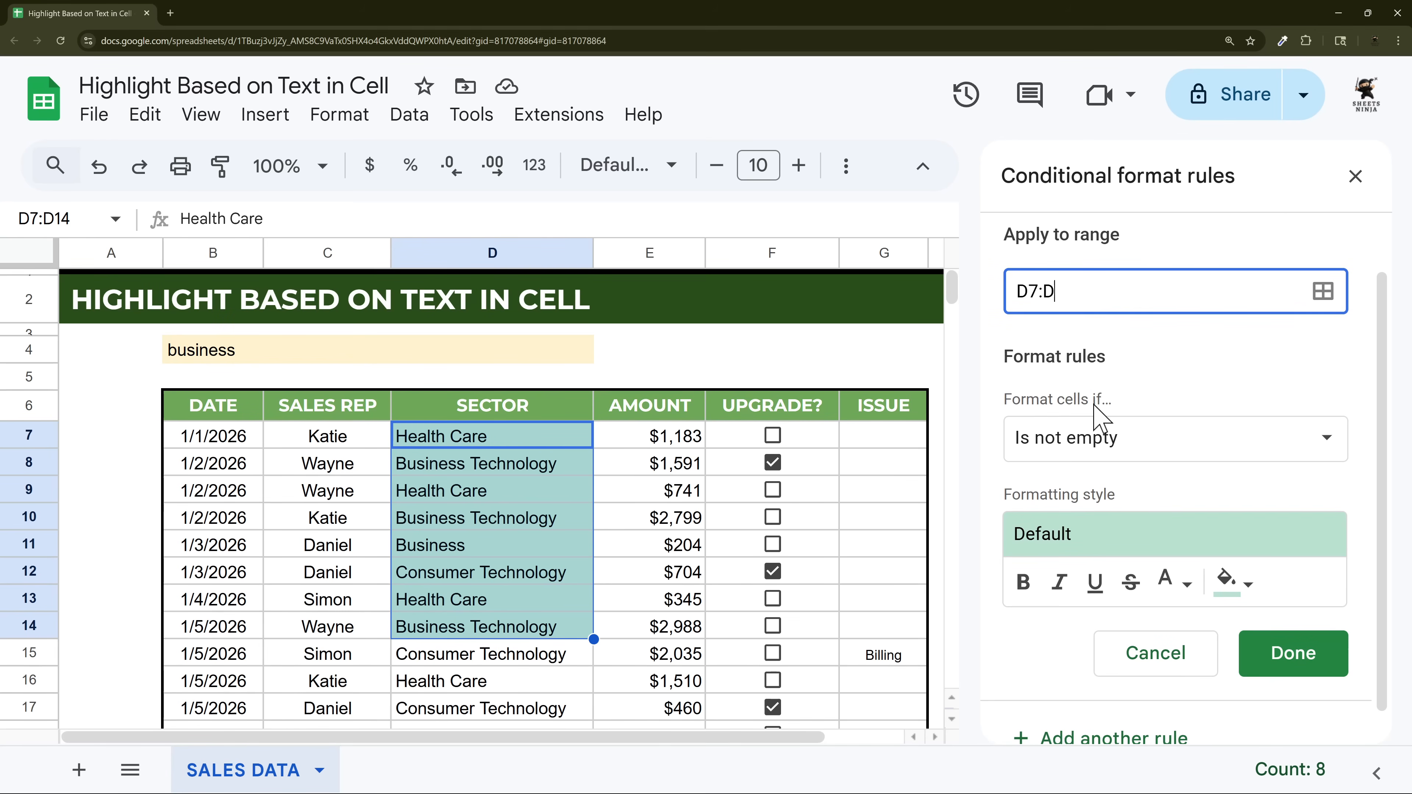
click(1098, 443)
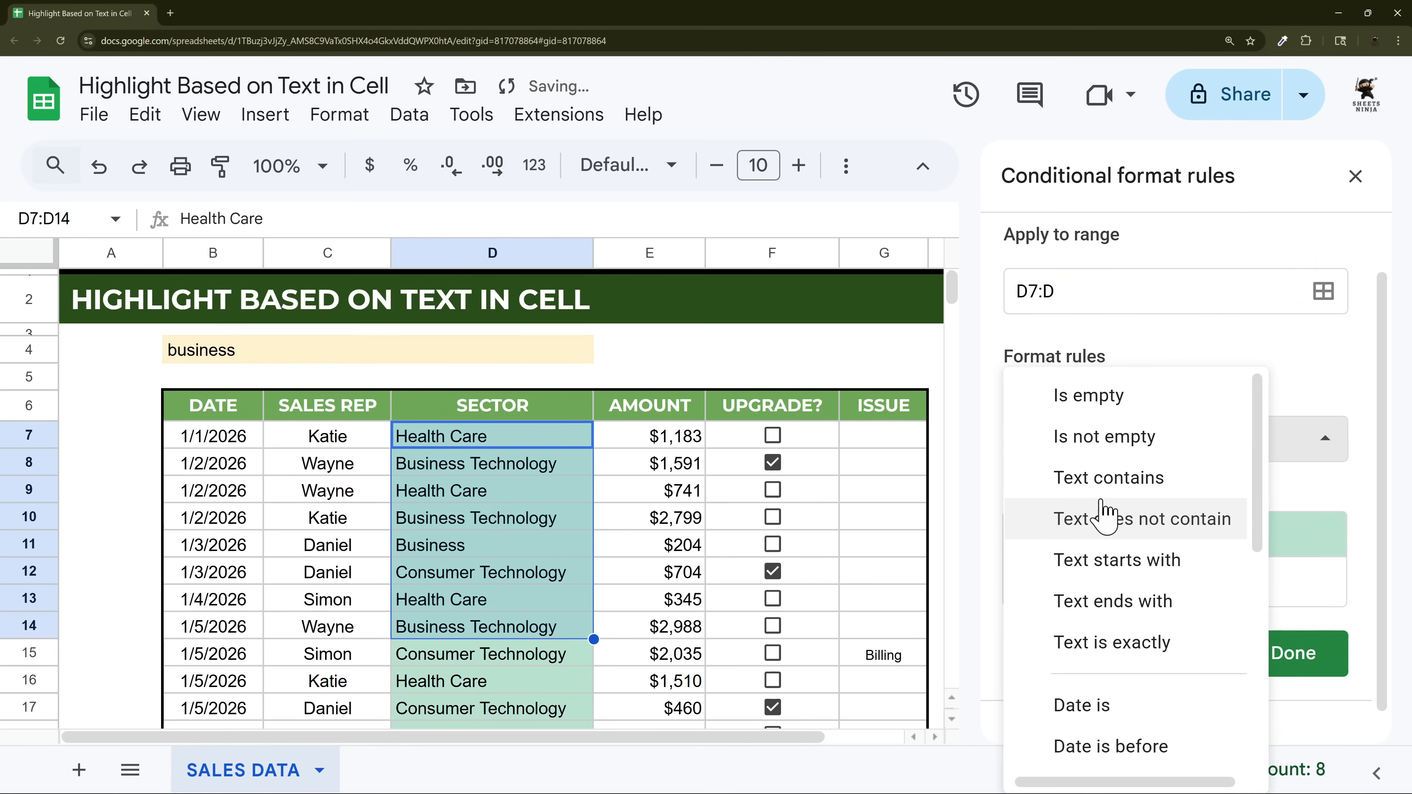
click(1103, 479)
click(1081, 496)
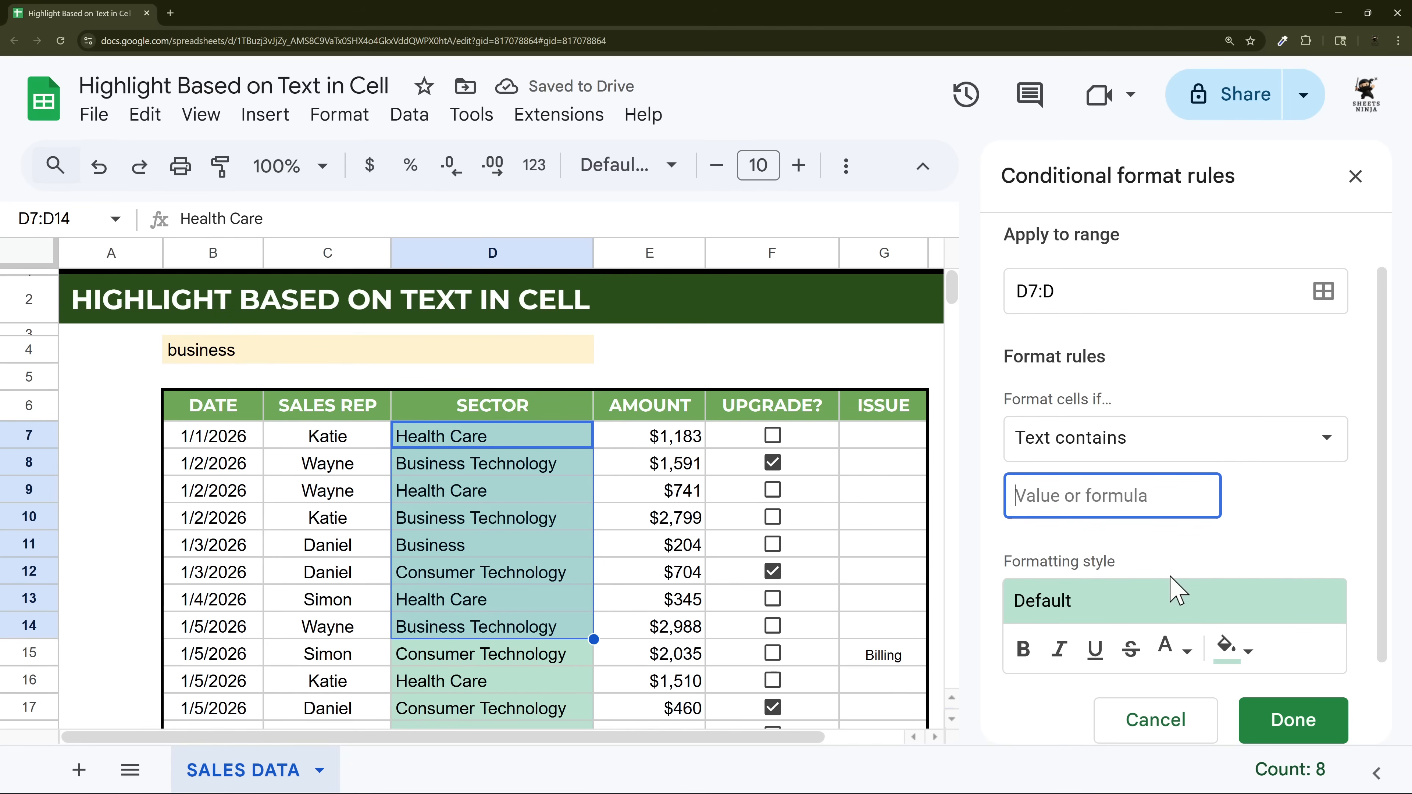
- Enter =$B$4 as the rule's comparison value and check the highlighting in the Sector column
text(=)
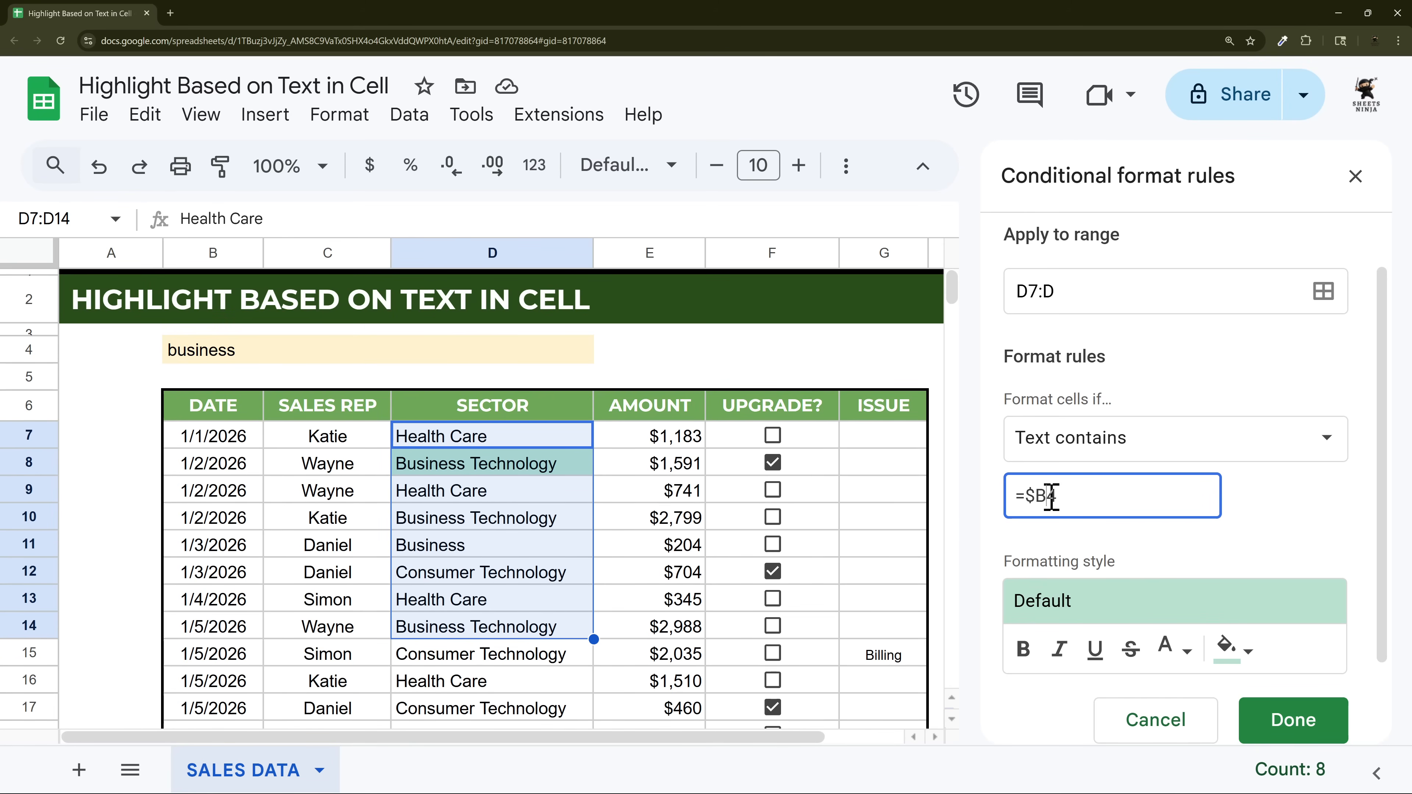
click(1051, 495)
text($)
click(1085, 503)
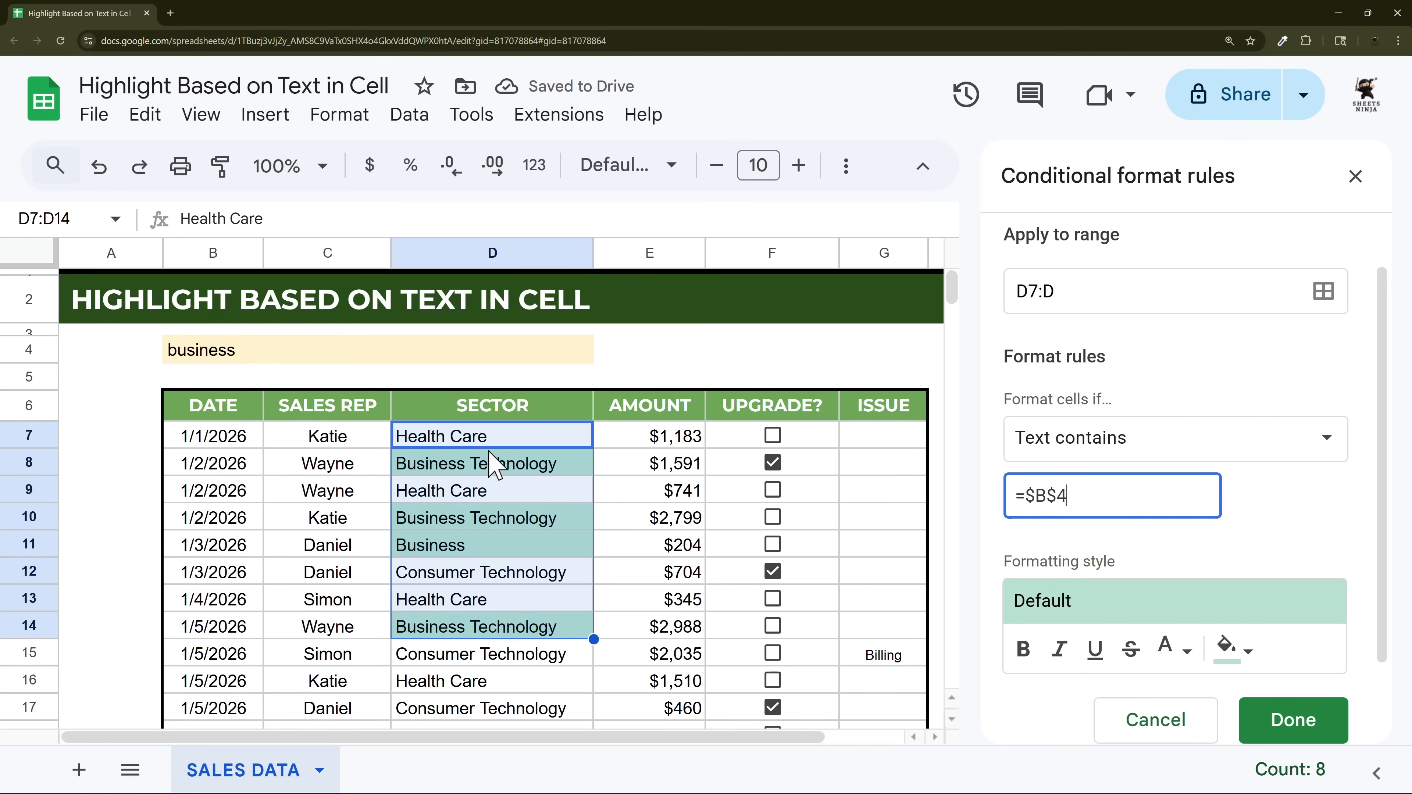
scroll(496, 473, down, 5)
scroll(489, 551, up, 4)
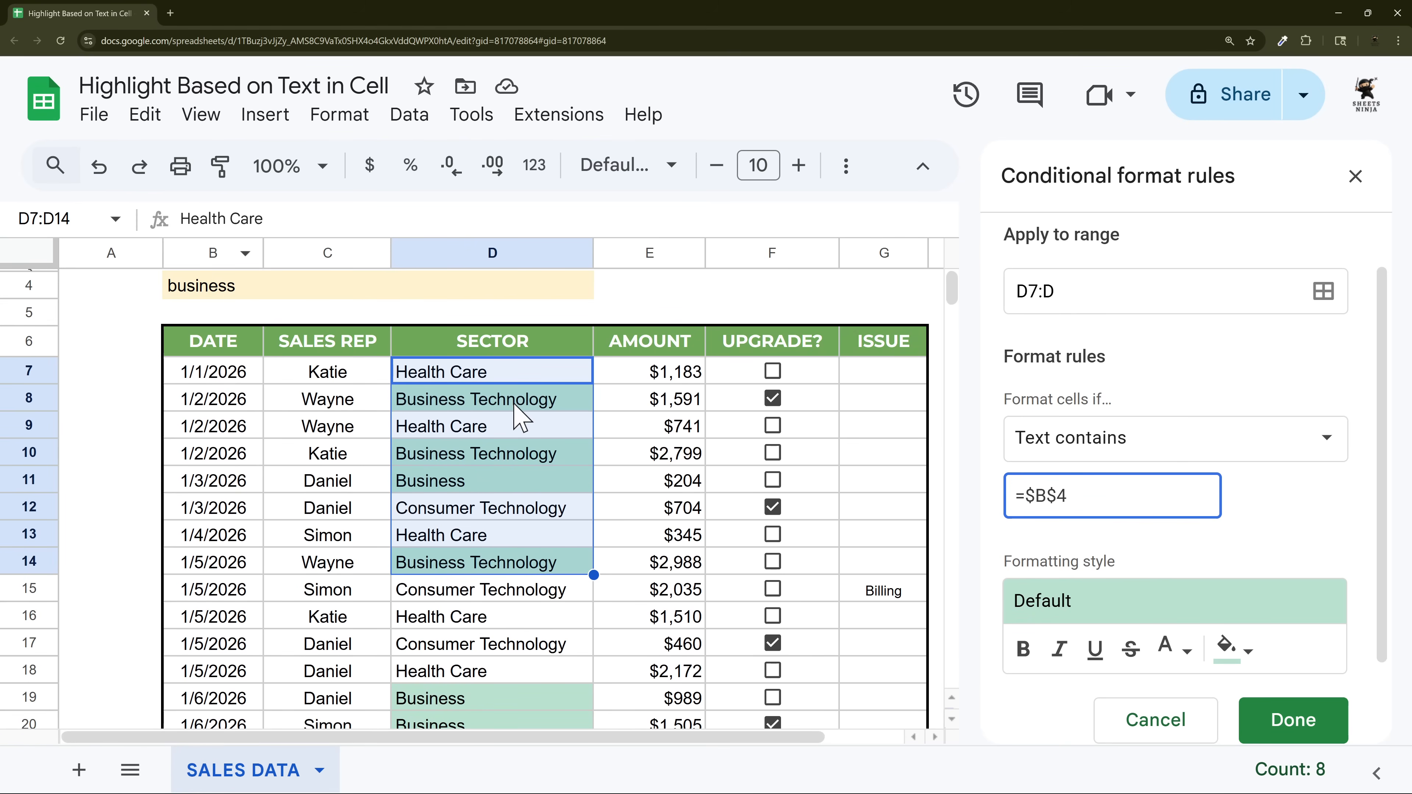
scroll(514, 401, down, 4)
scroll(528, 504, up, 5)
- Give the rule an orange fill for matching cells and save it
scroll(1284, 489, down, 1)
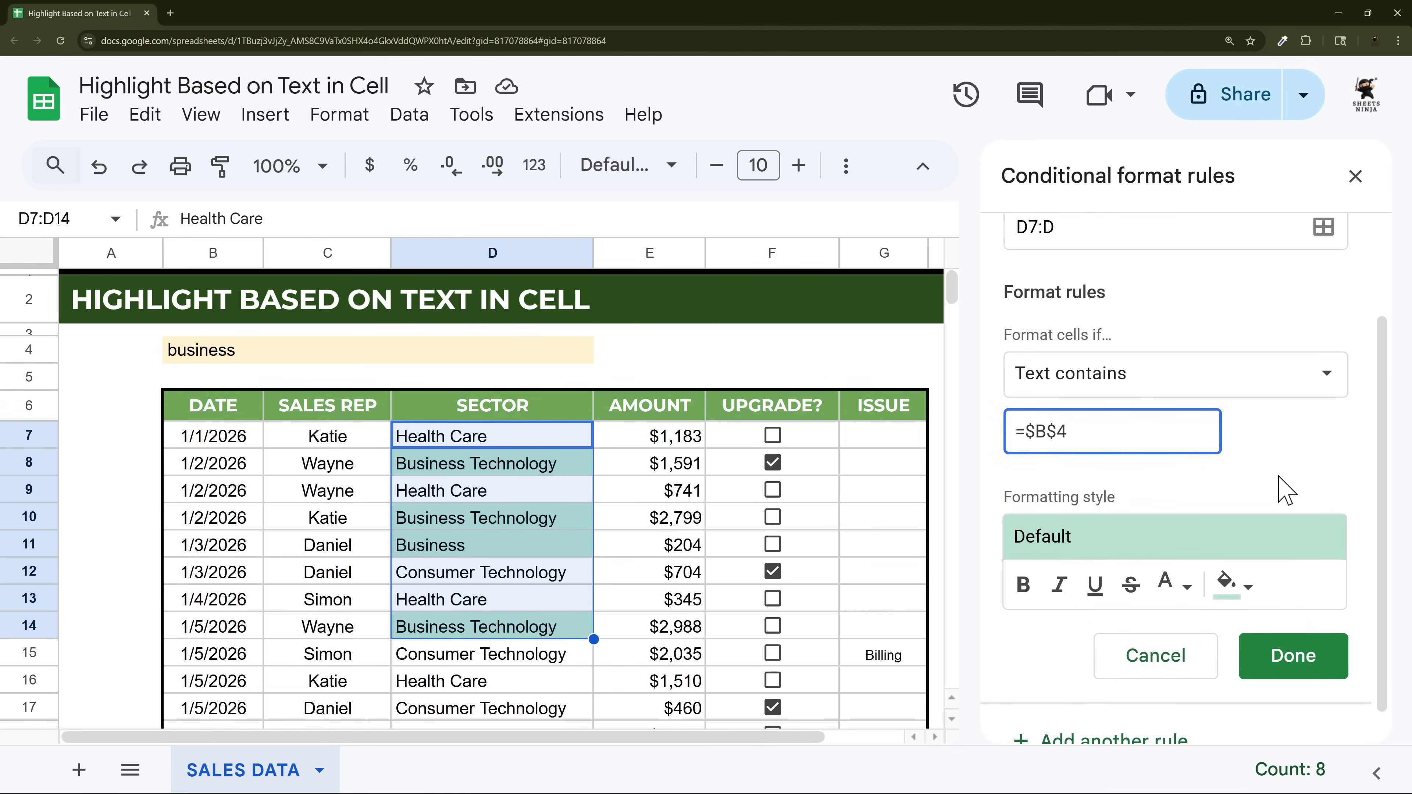
click(1232, 584)
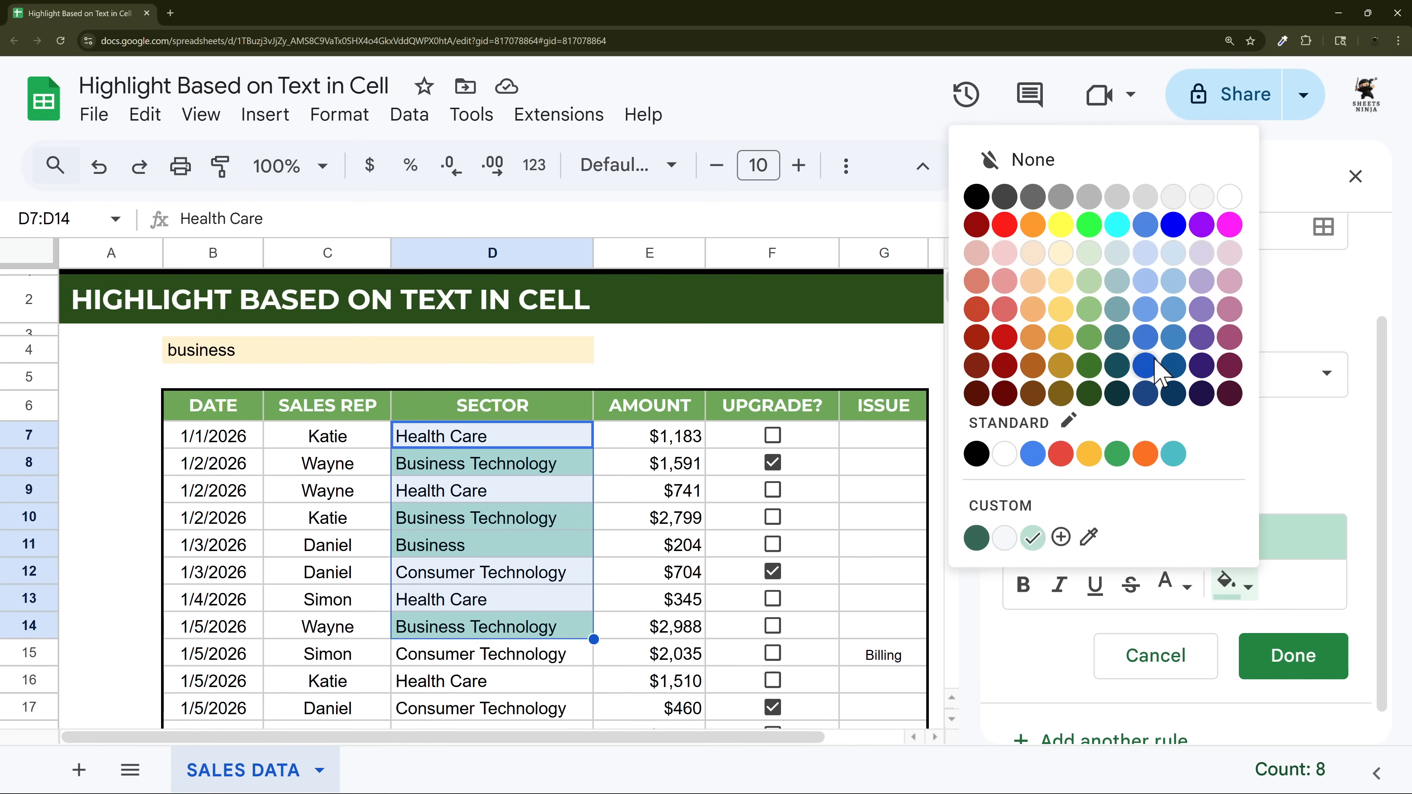
click(1032, 310)
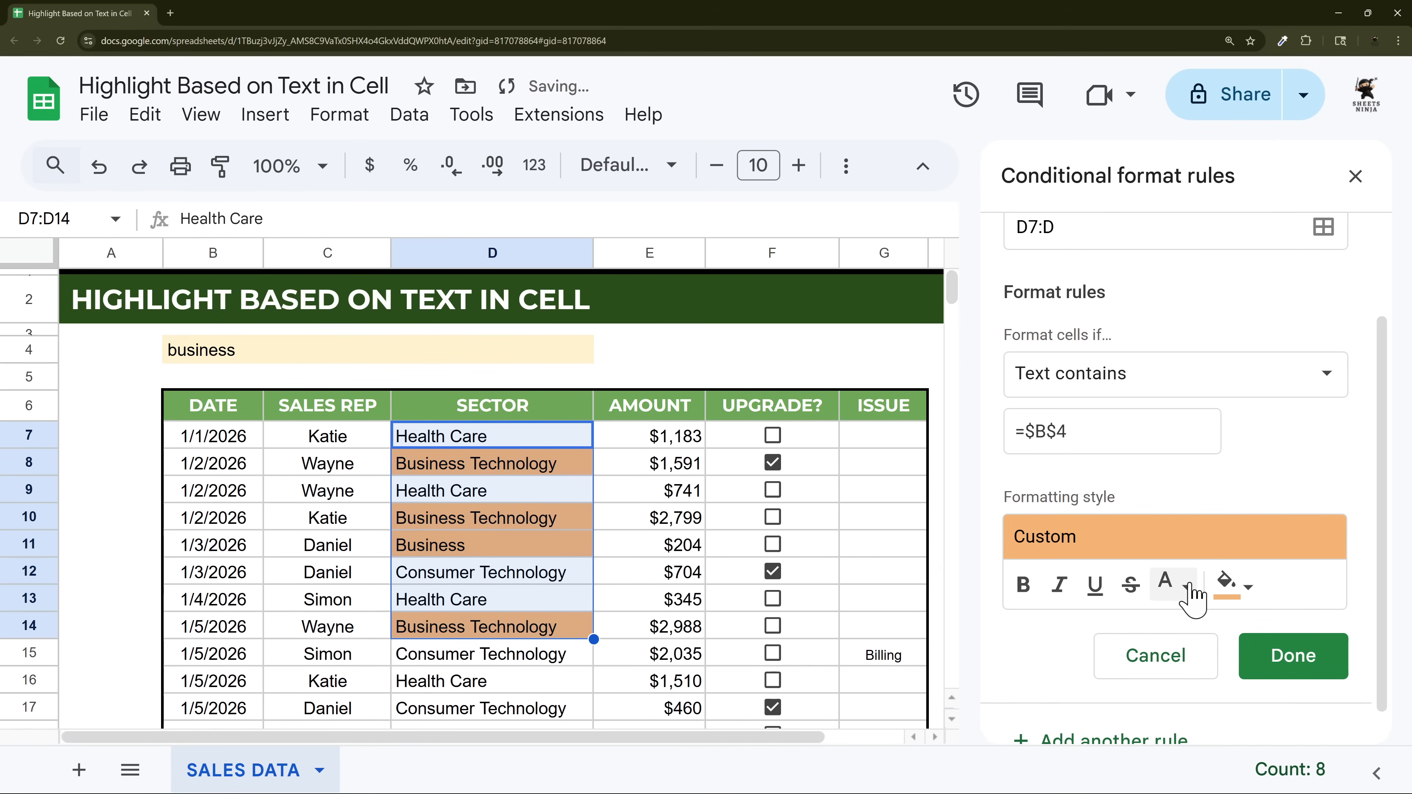
click(1178, 585)
click(1292, 476)
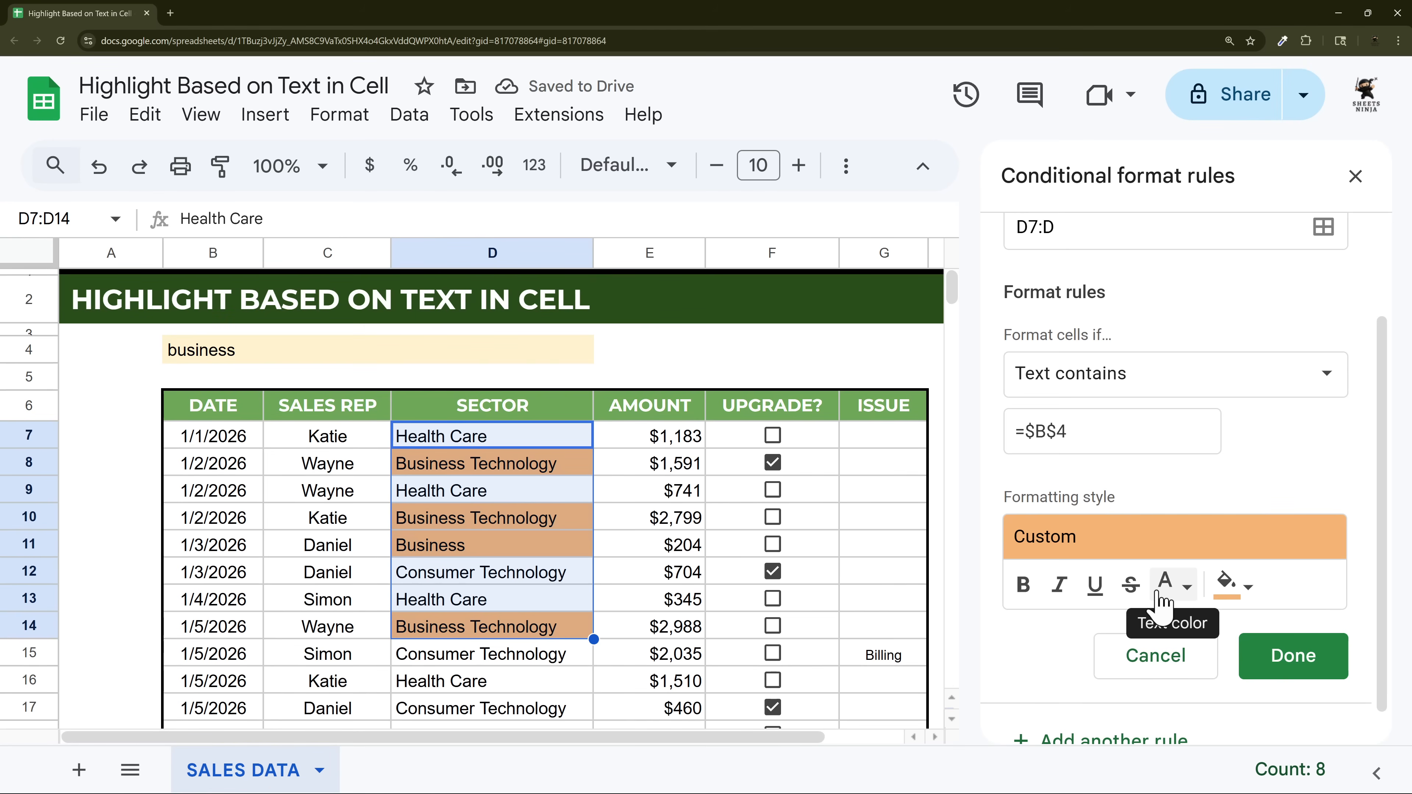
click(1295, 658)
- Test the rule by replacing the search text in cell B4 with "health"
scroll(534, 501, down, 5)
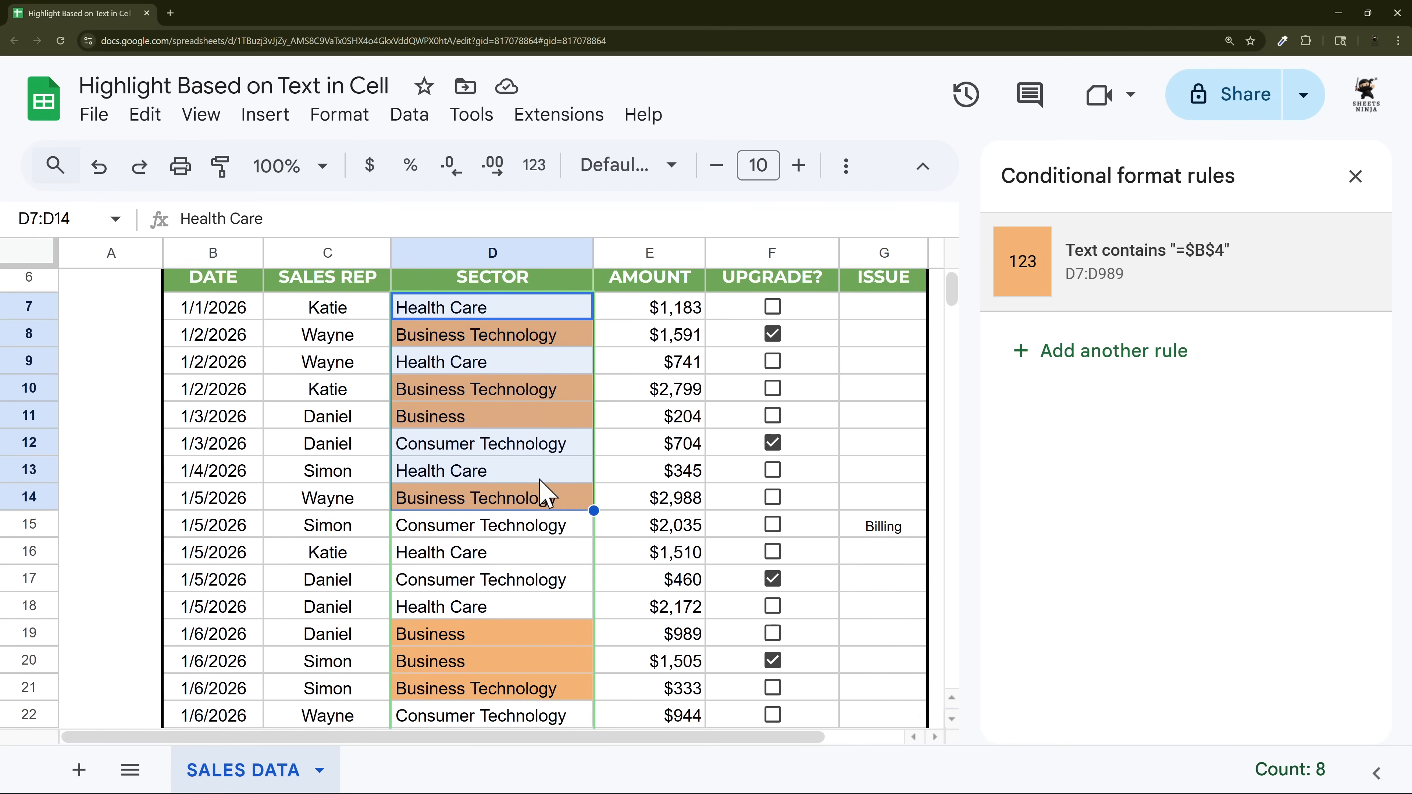
scroll(503, 559, up, 5)
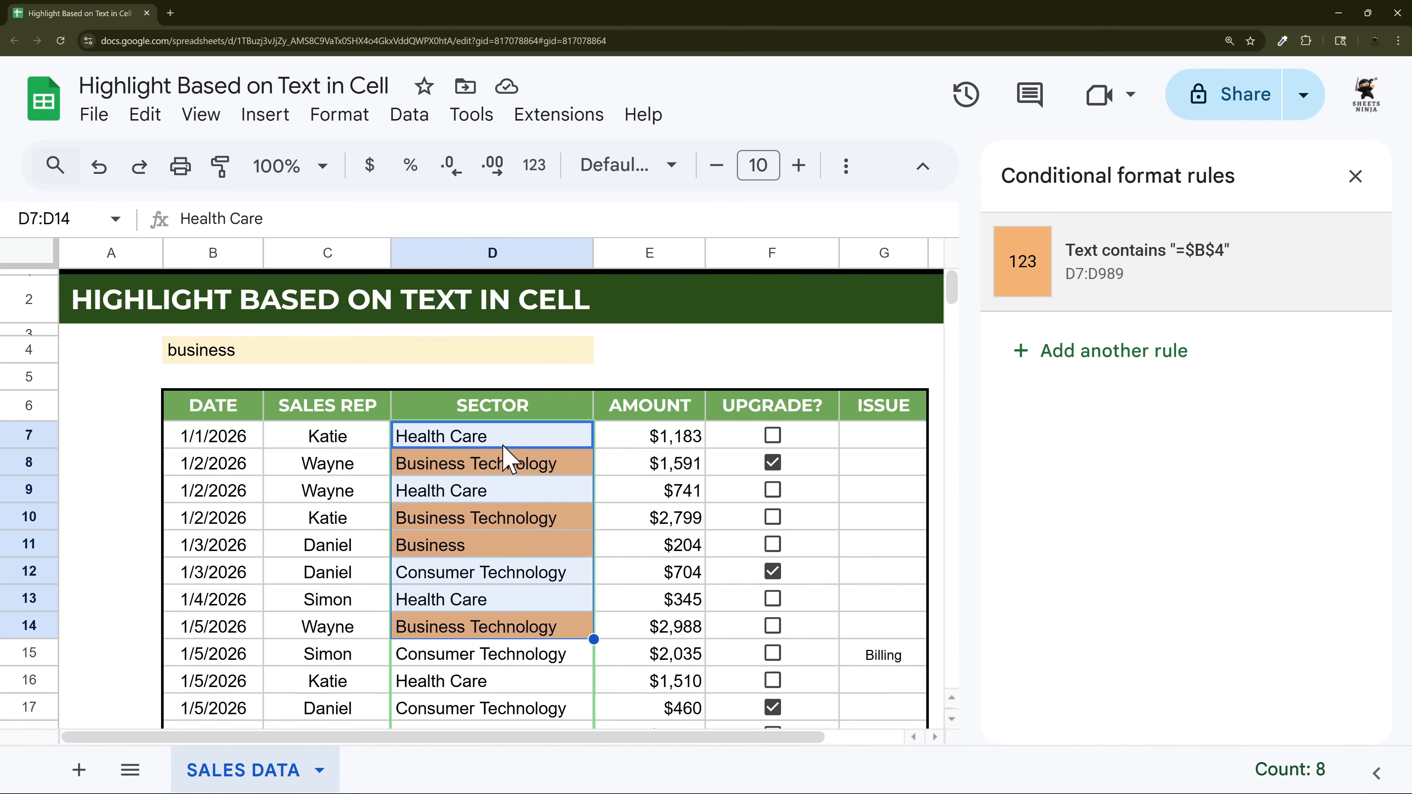
click(237, 349)
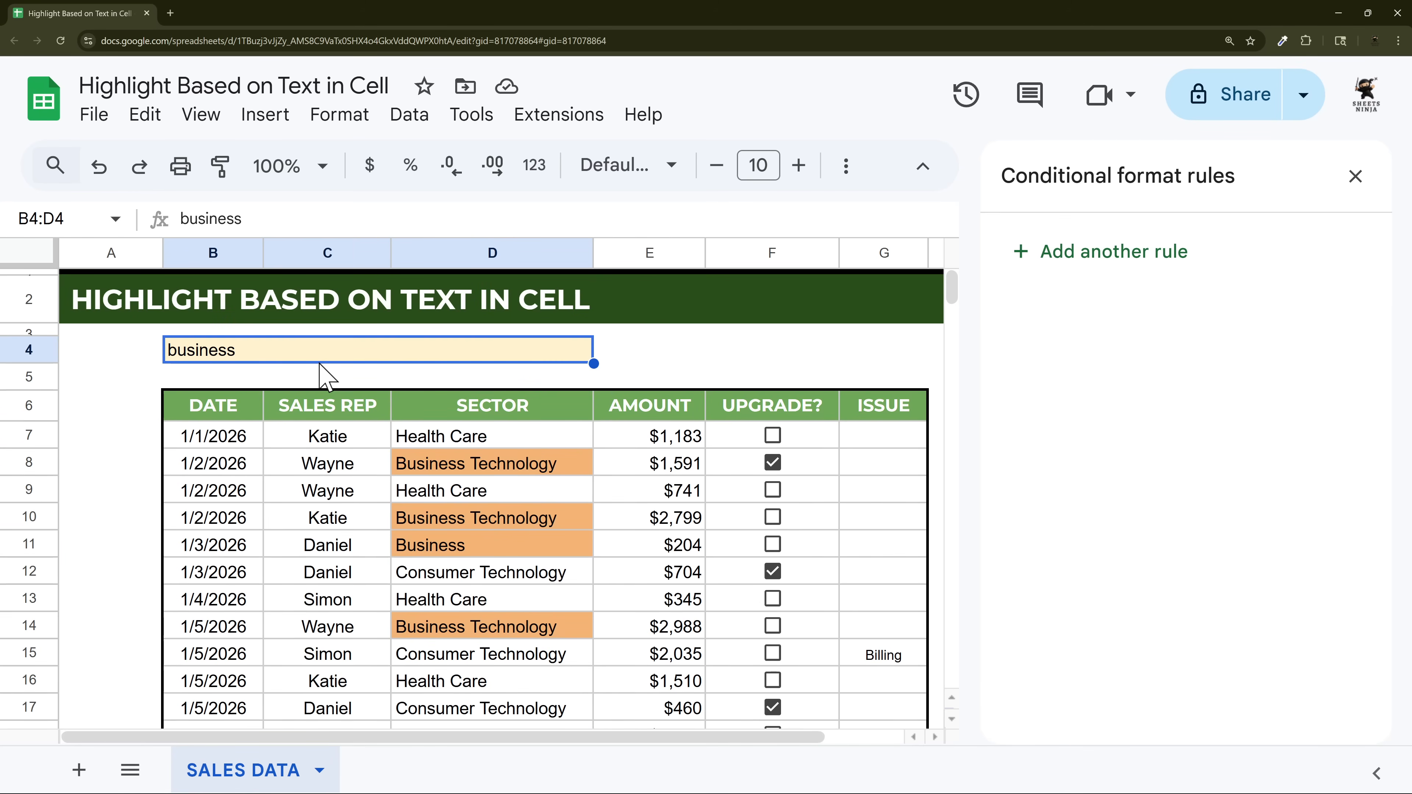
text(health)
key(Return)
key(Up)
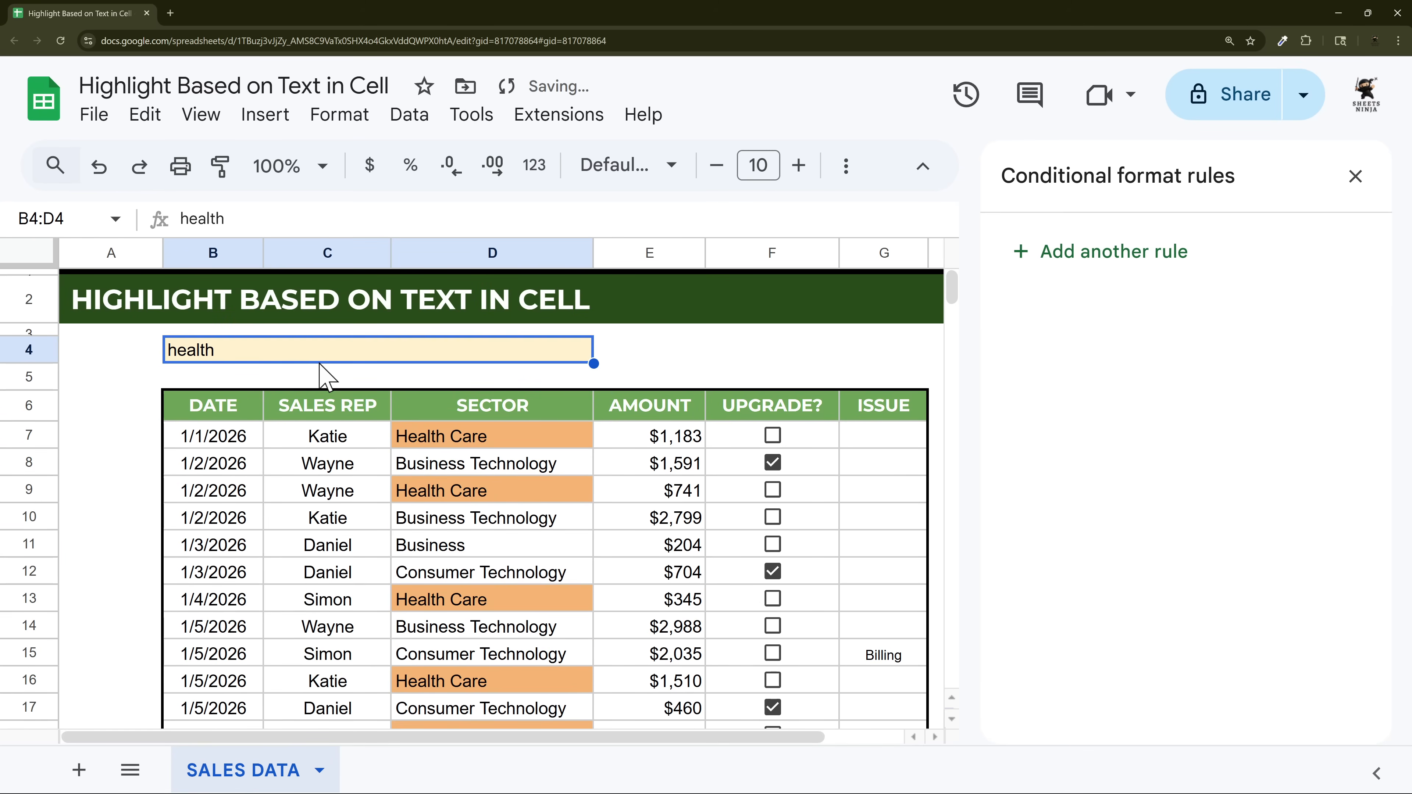
- Test the search cell B4 with "business" and "tech", reviewing the highlighted Sector cells
text(business)
key(Return)
key(Up)
text(tech)
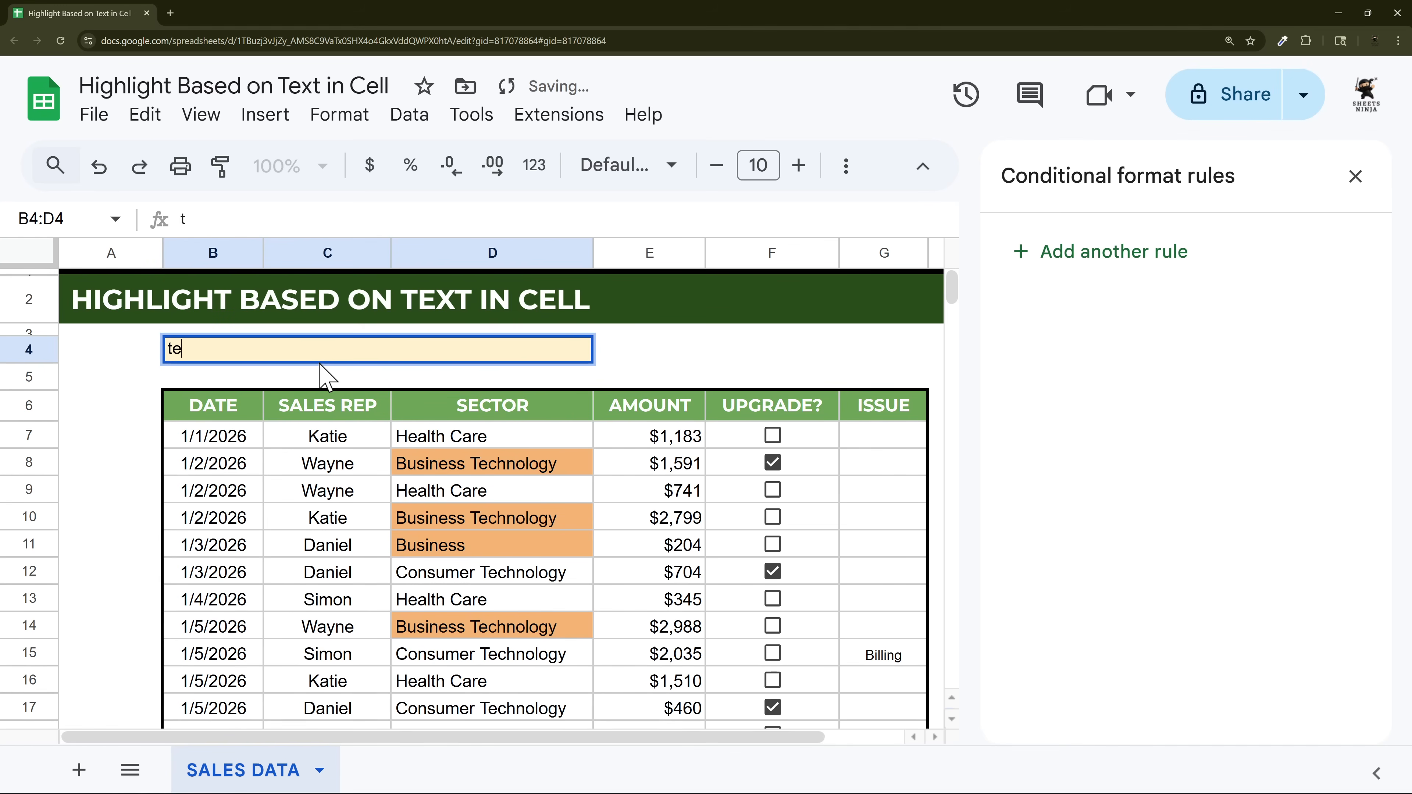
key(Return)
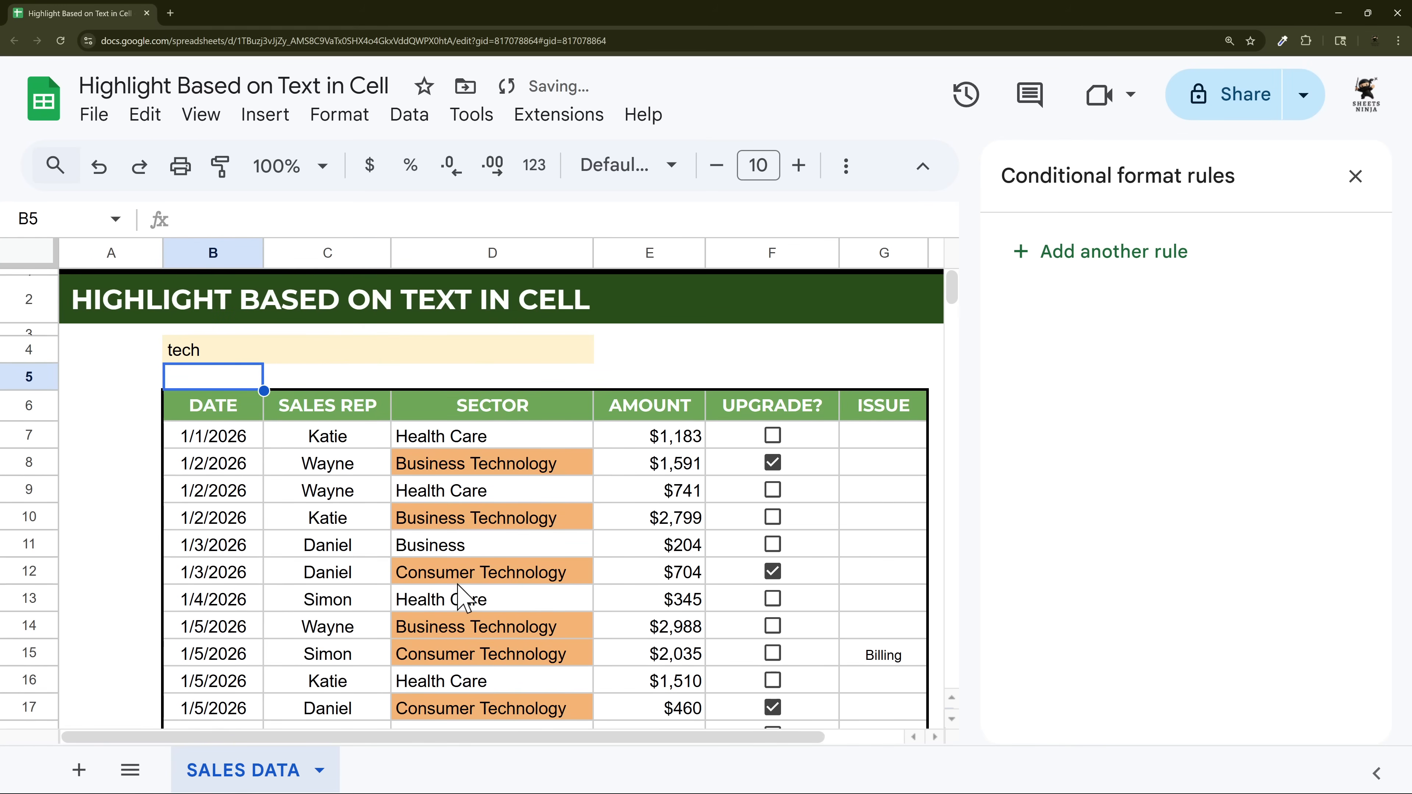
scroll(462, 598, down, 2)
scroll(467, 606, up, 2)
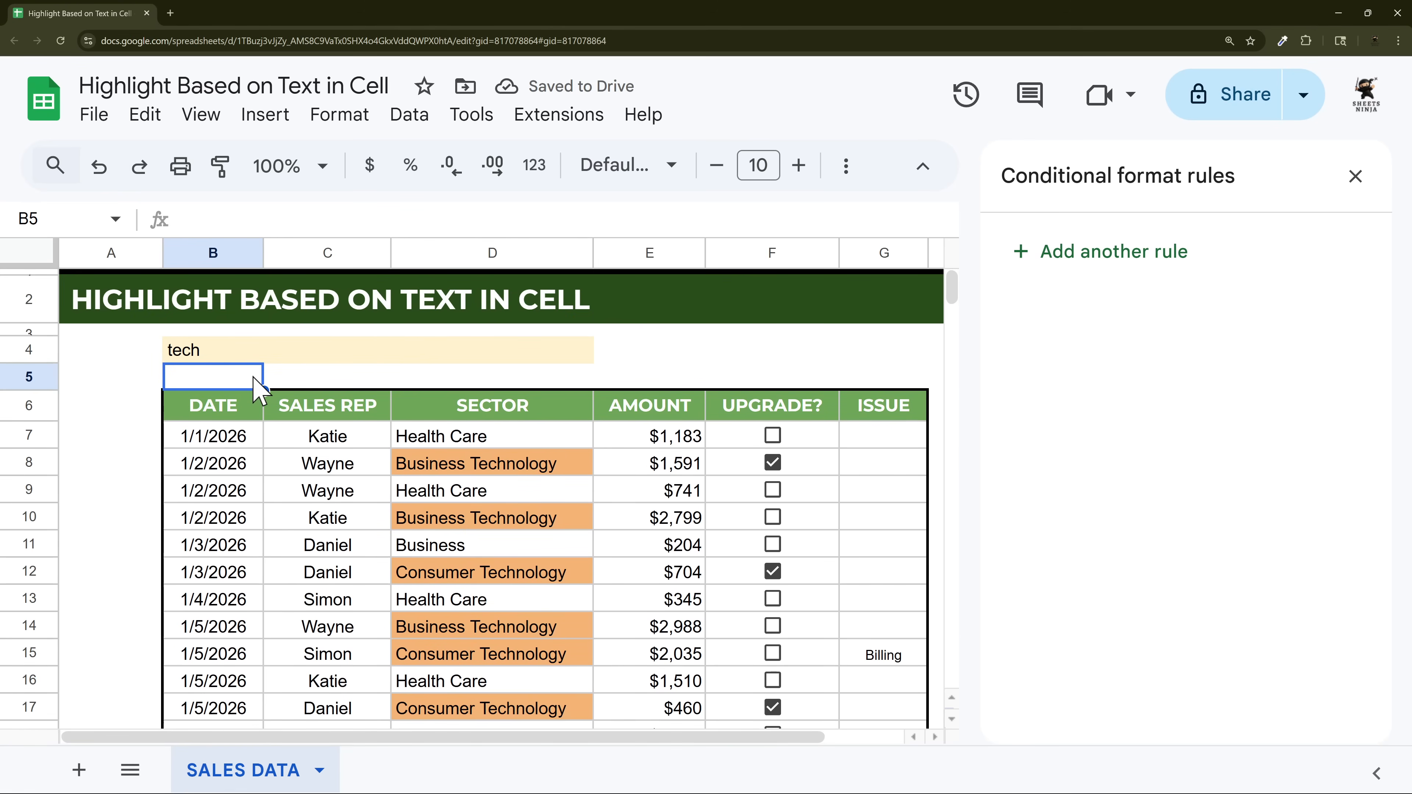
- View the existing conditional format rule for the data range B7:G13 and close the rules without changes
drag(236, 440, 905, 606)
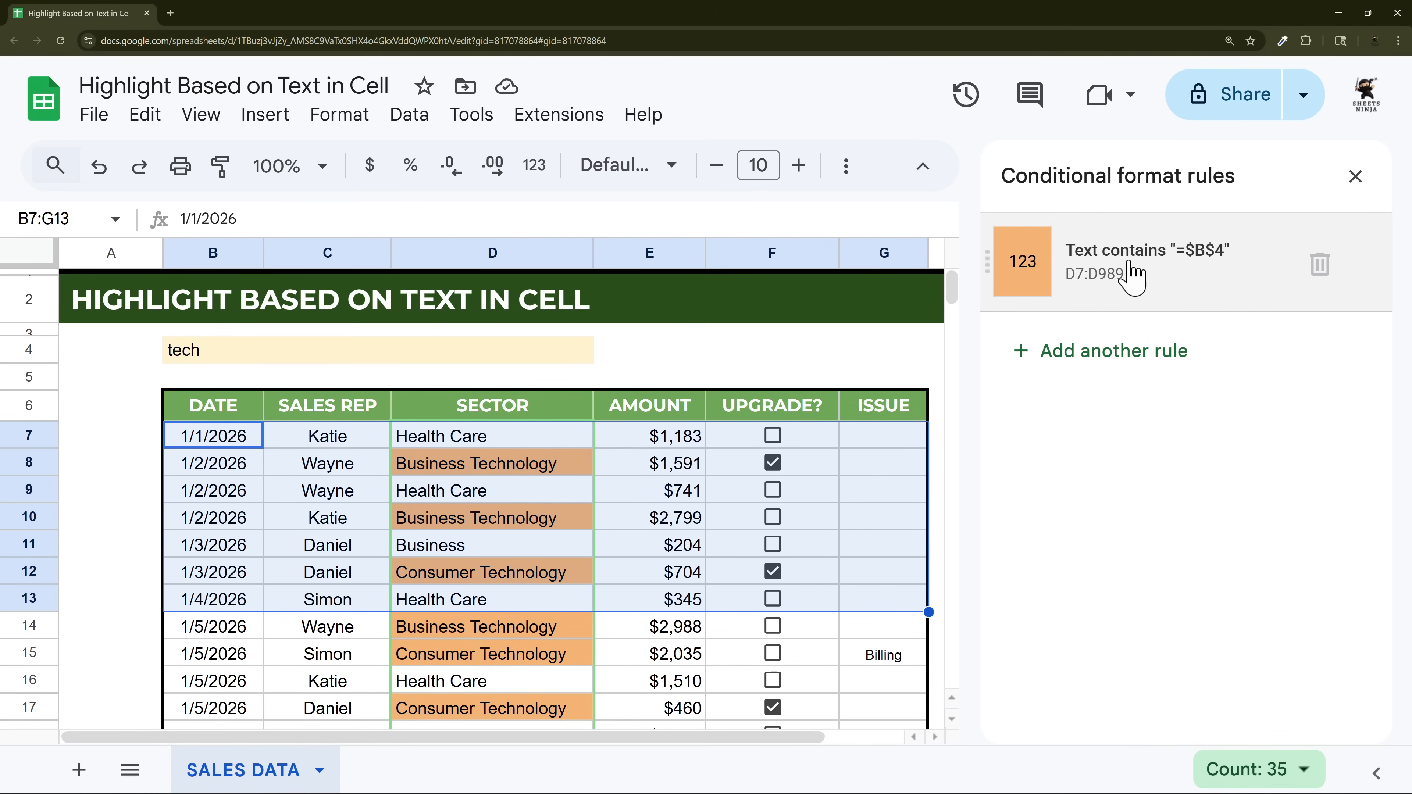
click(1132, 277)
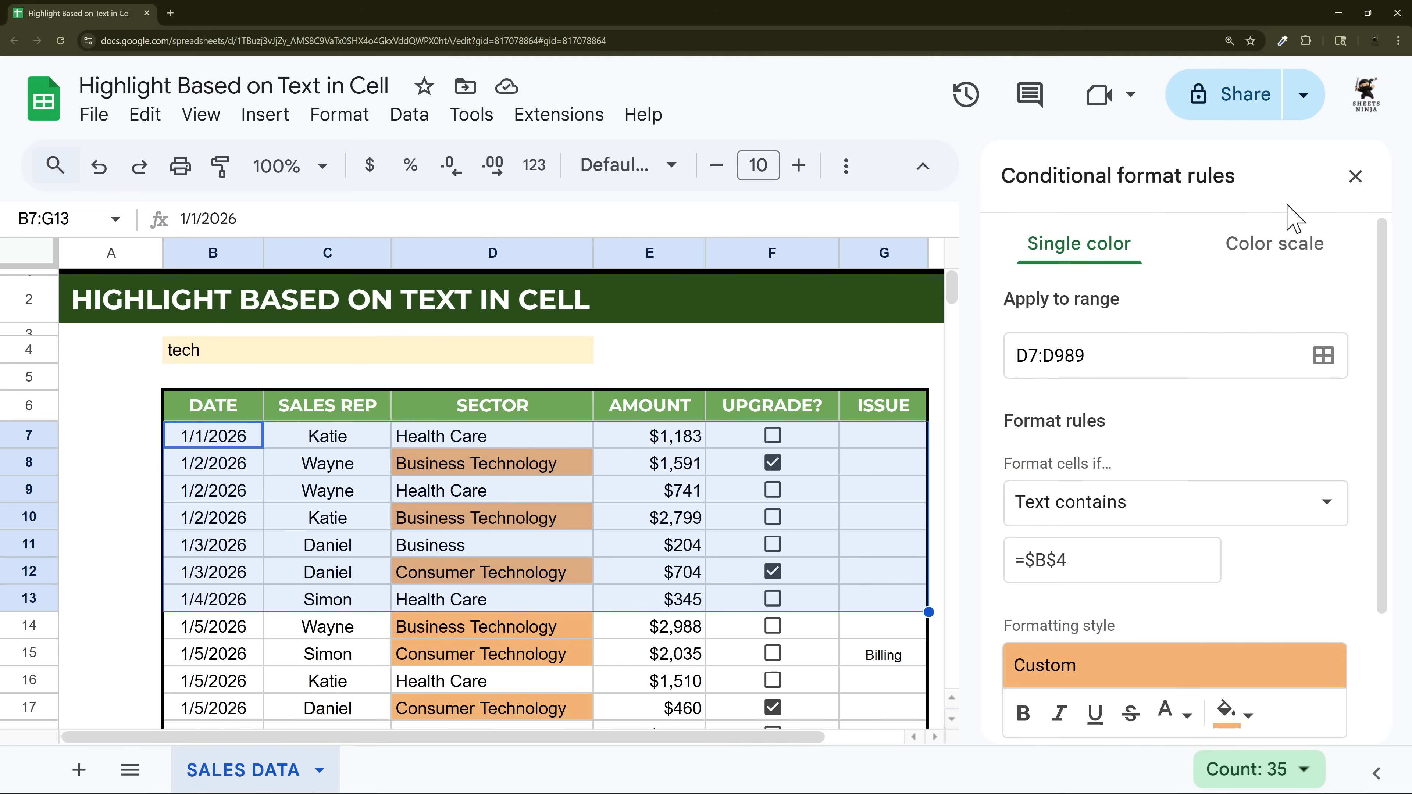
click(1355, 178)
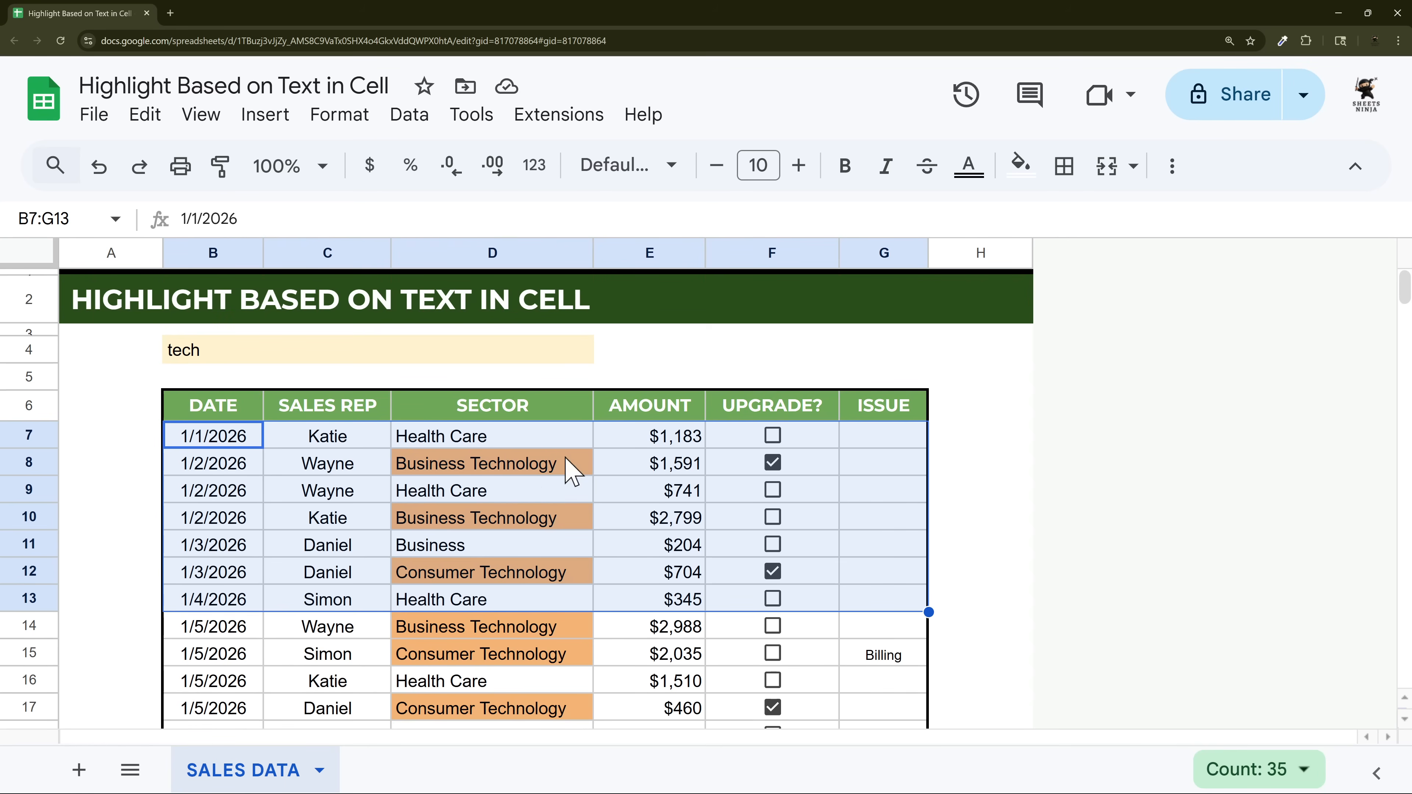
- Reopen conditional formatting, show the rules for the entire sheet, and open the Text contains rule for editing
click(492, 499)
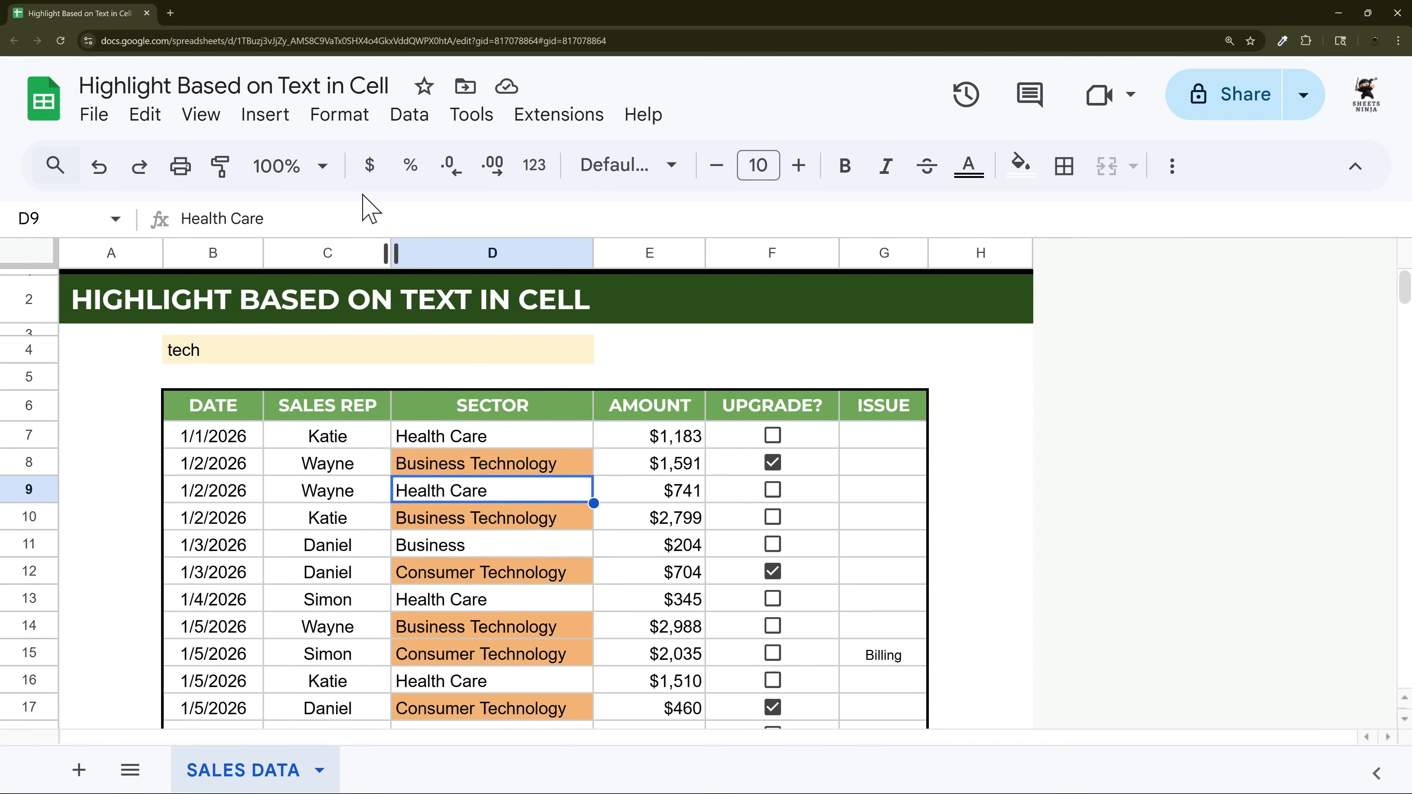
click(339, 115)
click(421, 637)
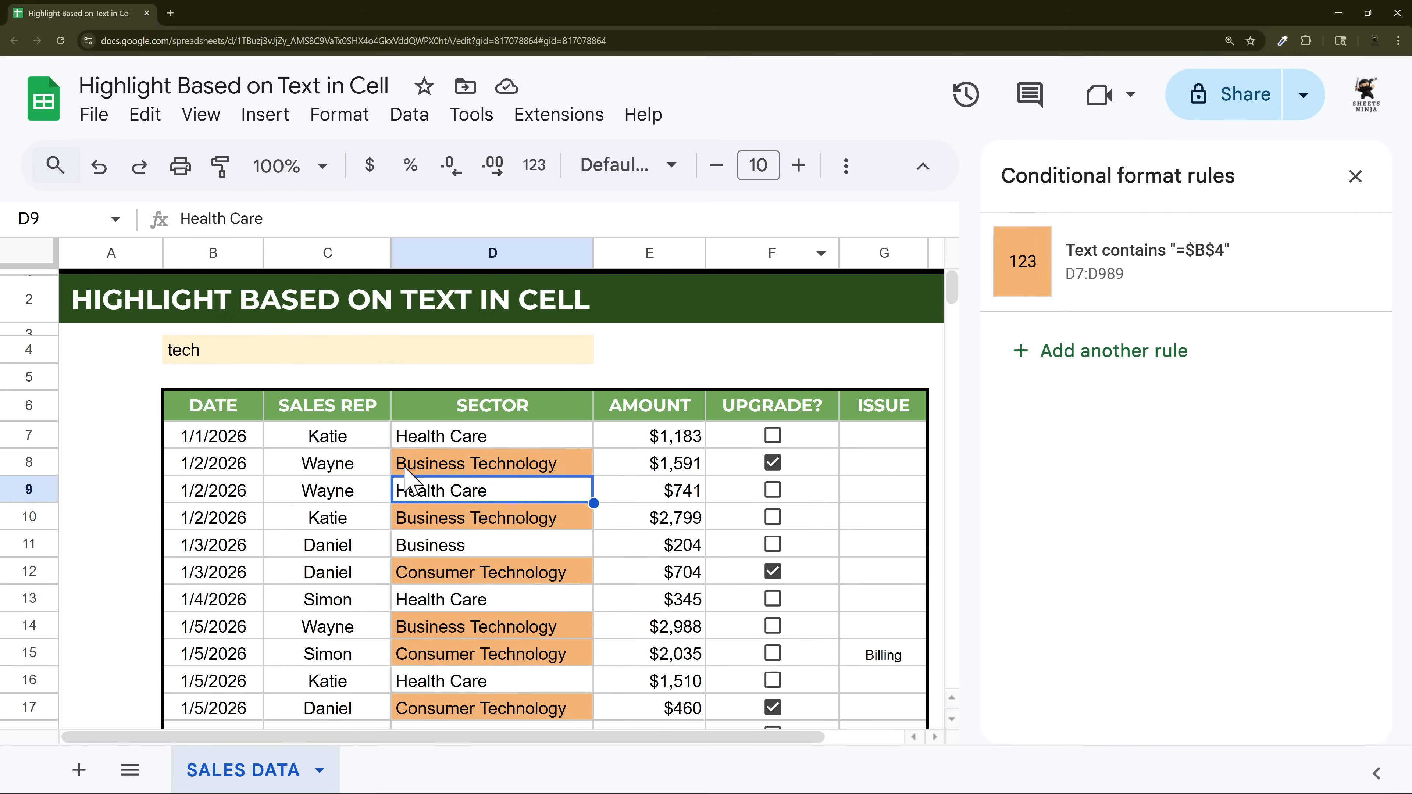
click(29, 253)
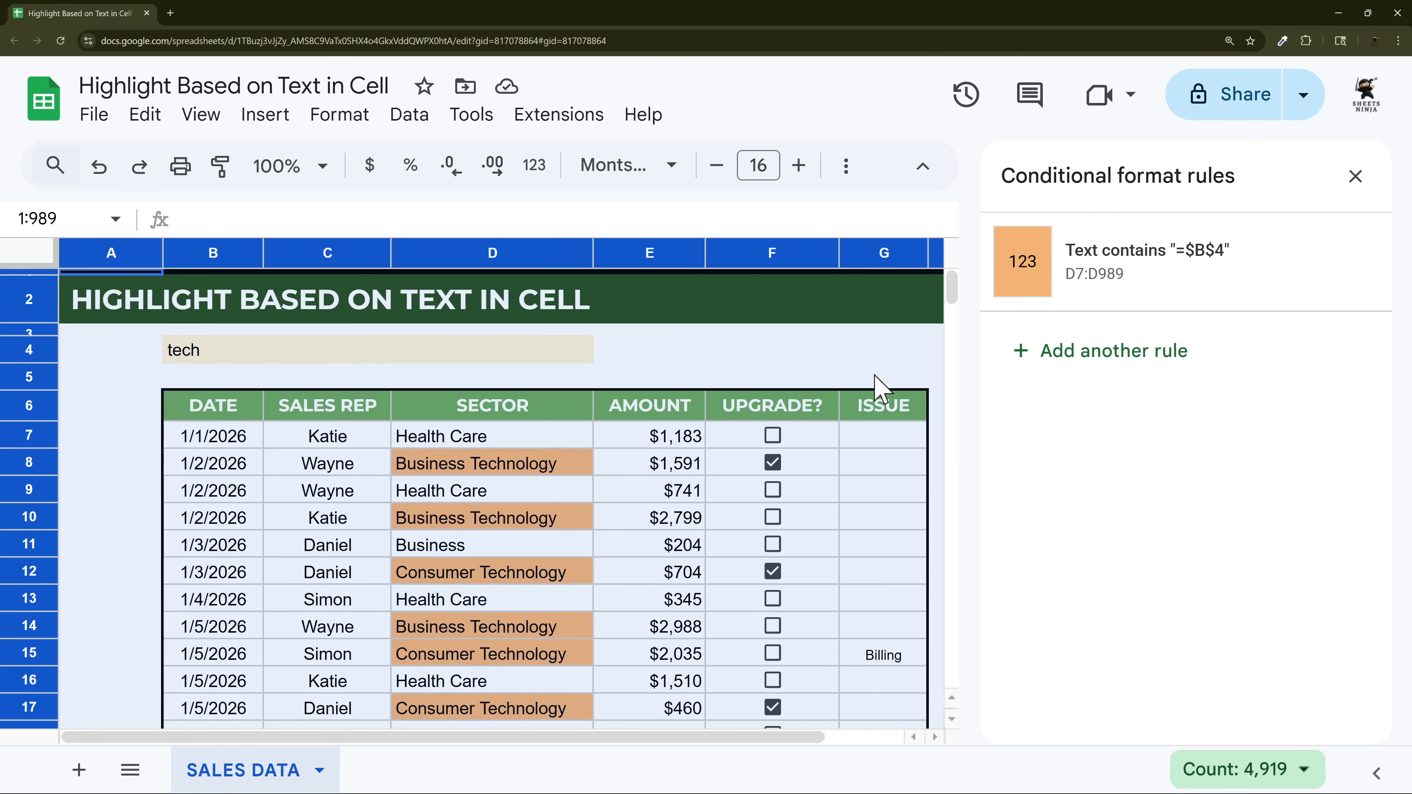
click(1137, 275)
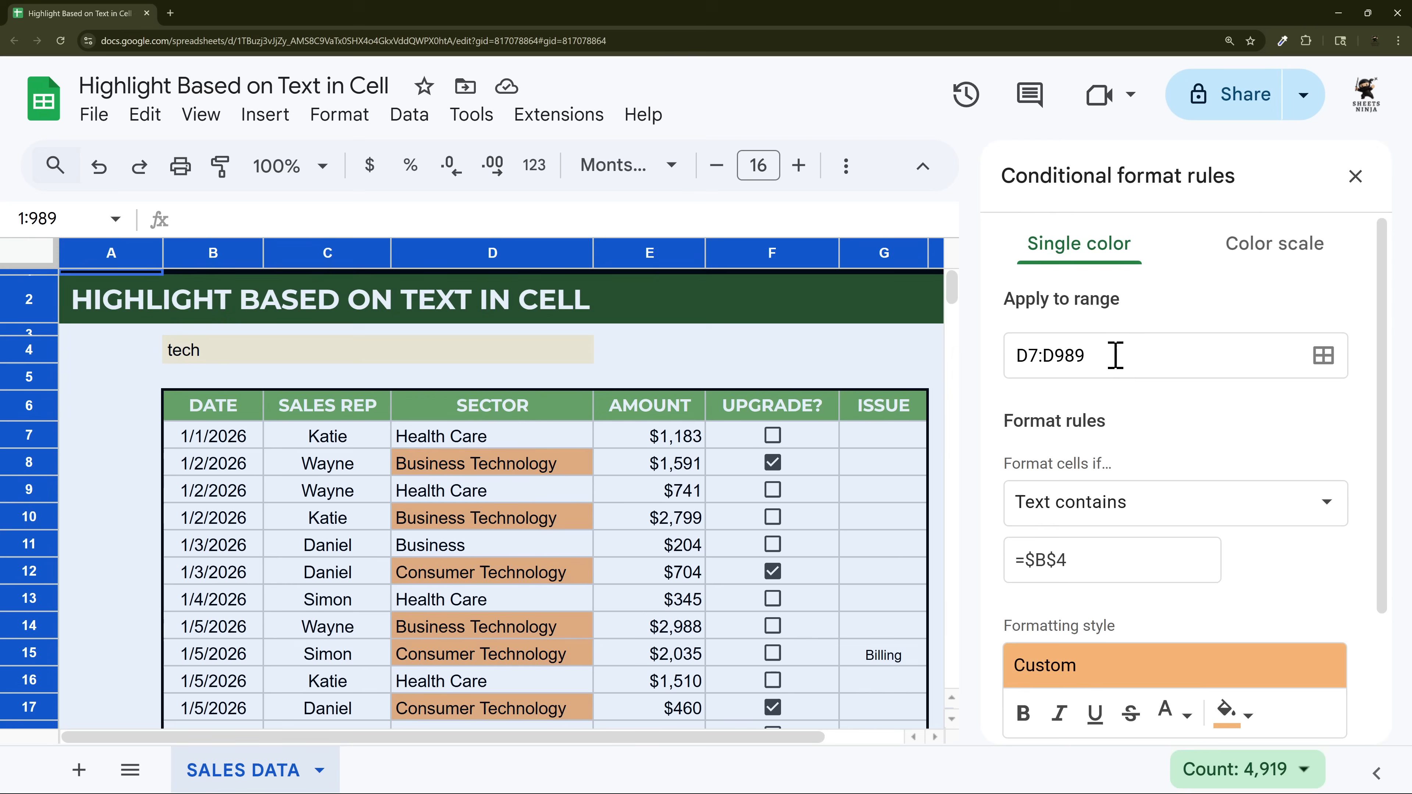
- Change the rule's condition to Custom formula is with the formula =$B$4=$D7 and save it
click(1069, 505)
scroll(1073, 513, down, 8)
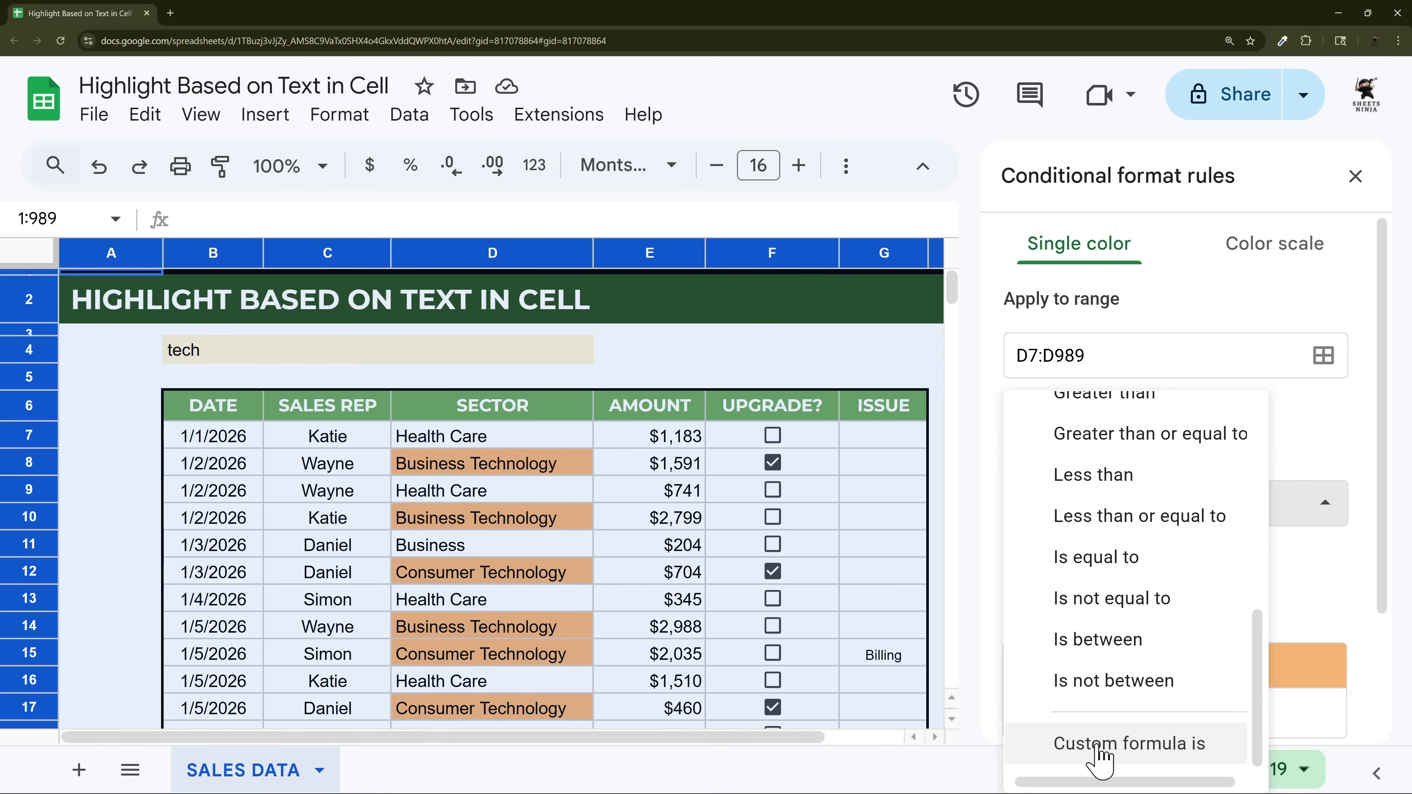
click(1098, 746)
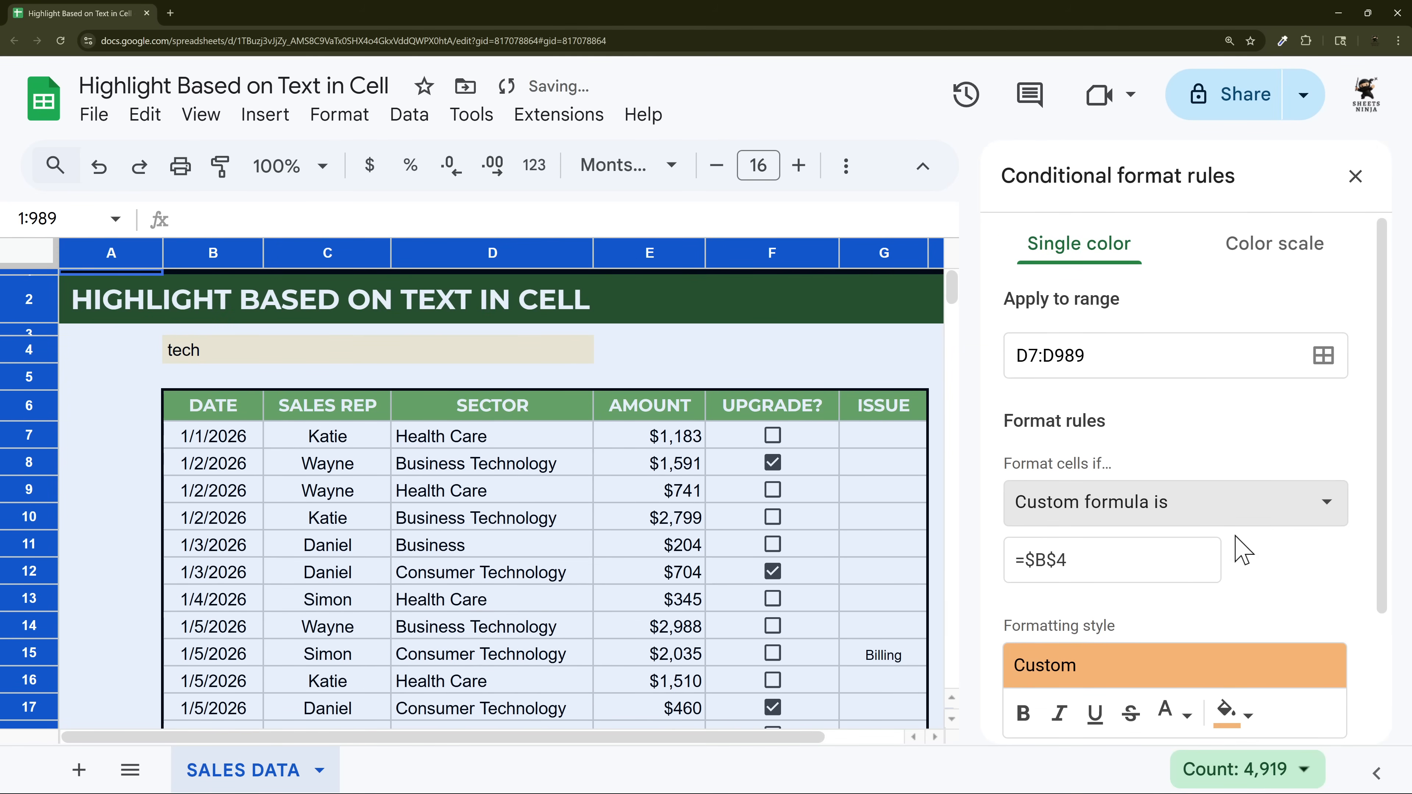
scroll(1271, 562, down, 3)
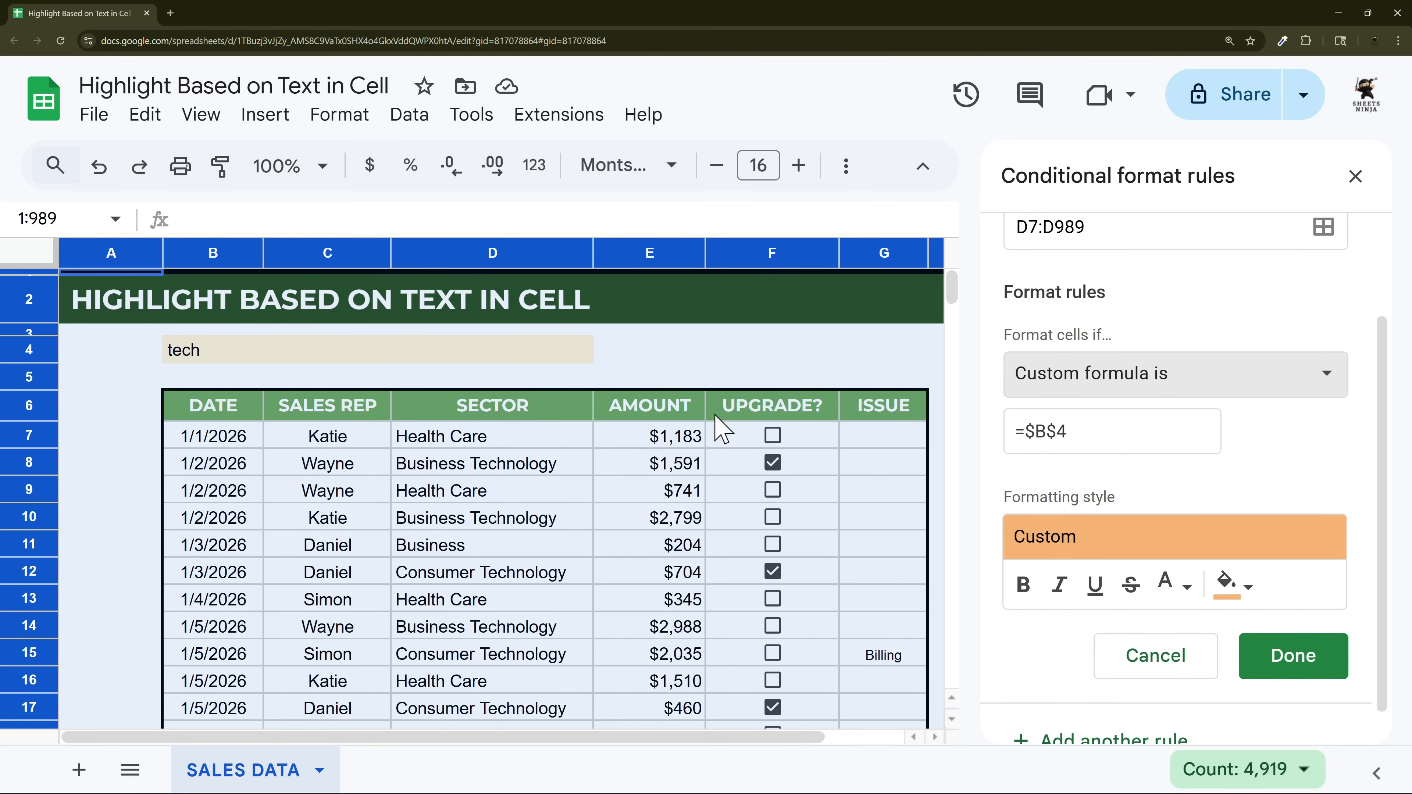
click(1135, 436)
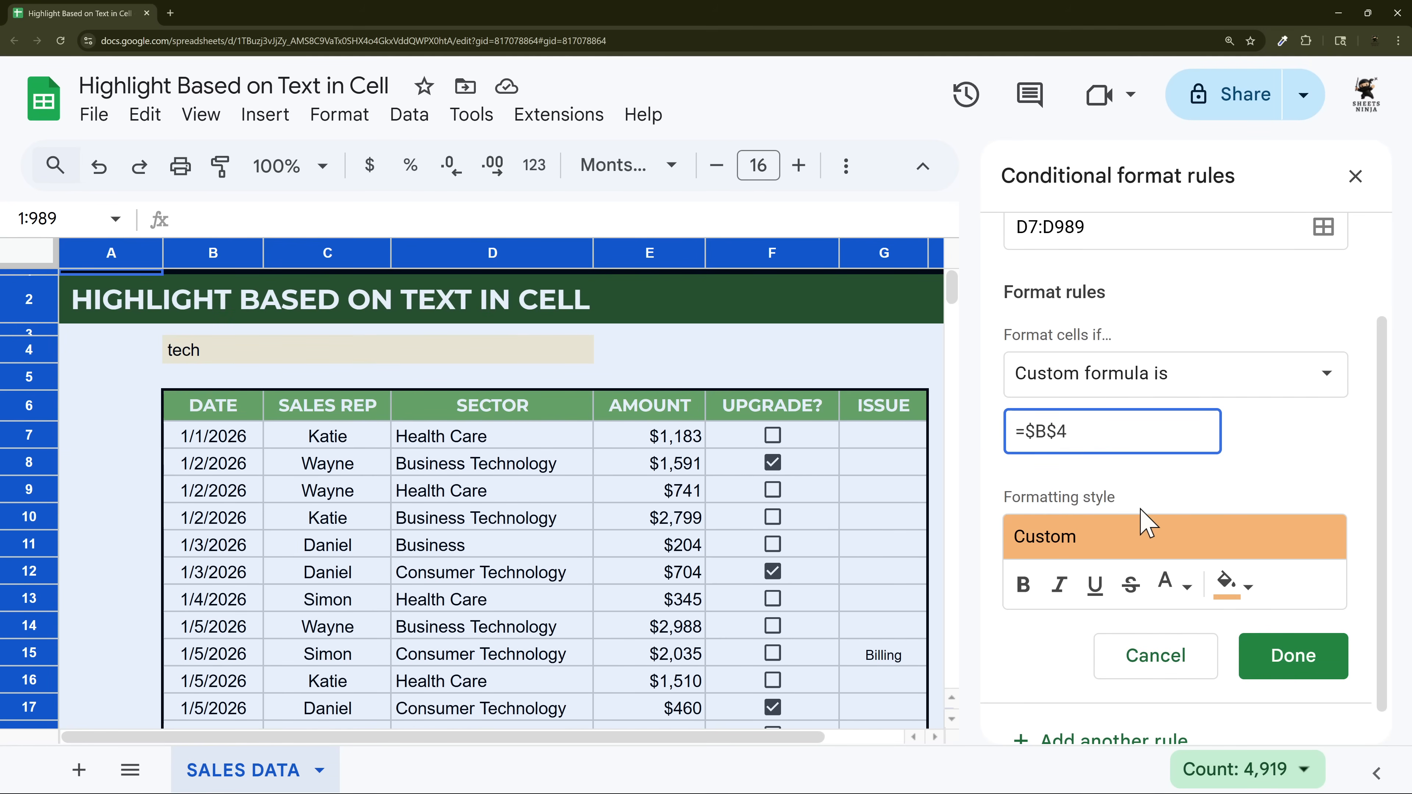
click(1042, 500)
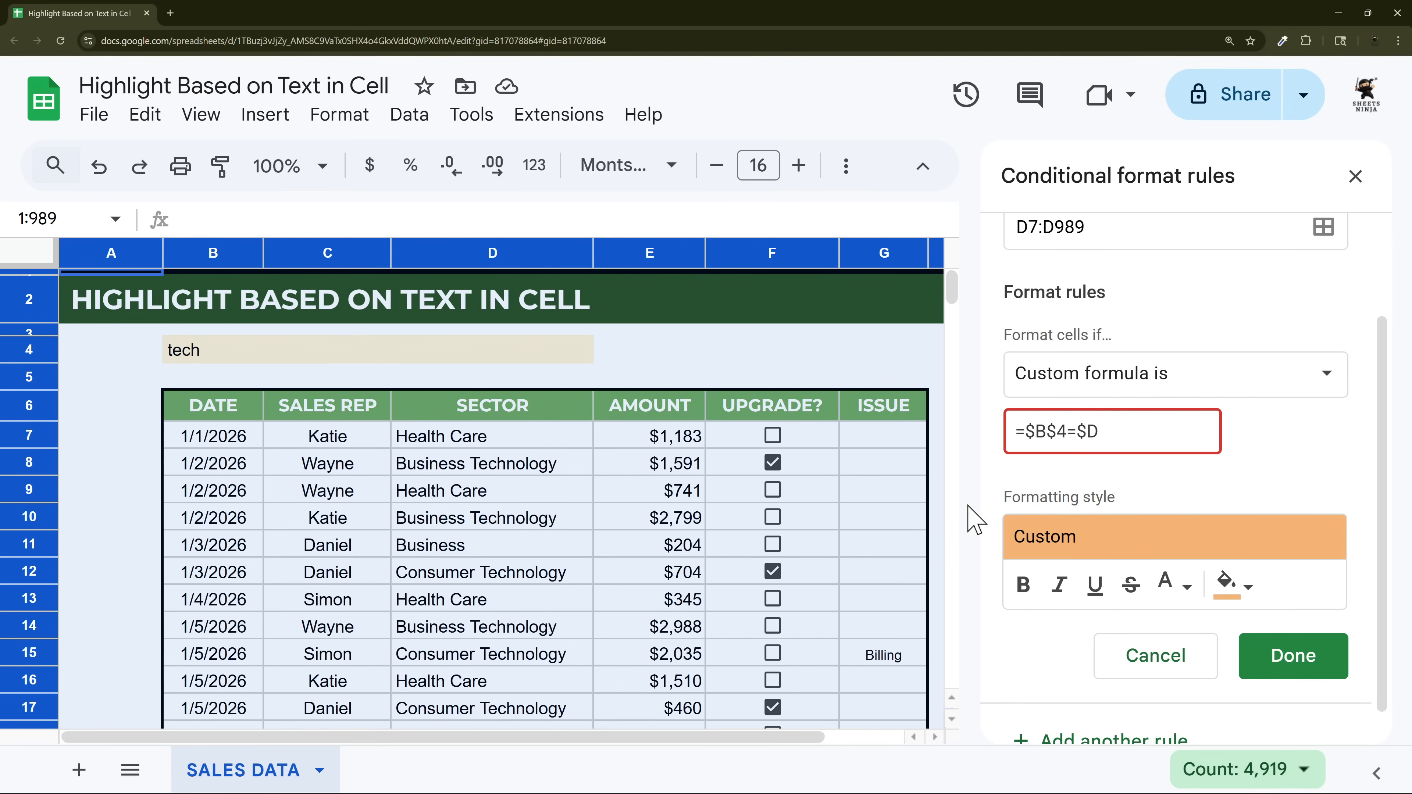
text(7)
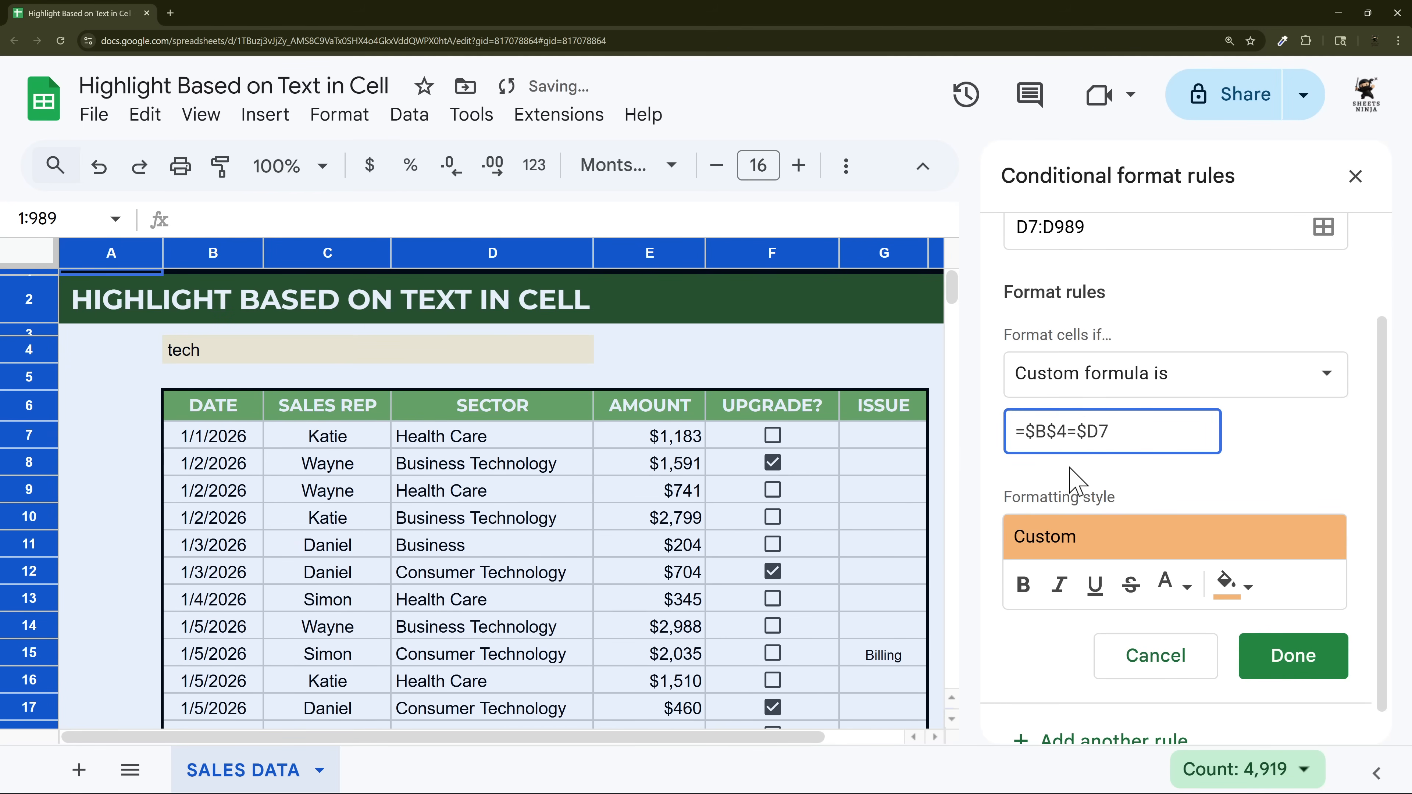
click(1291, 659)
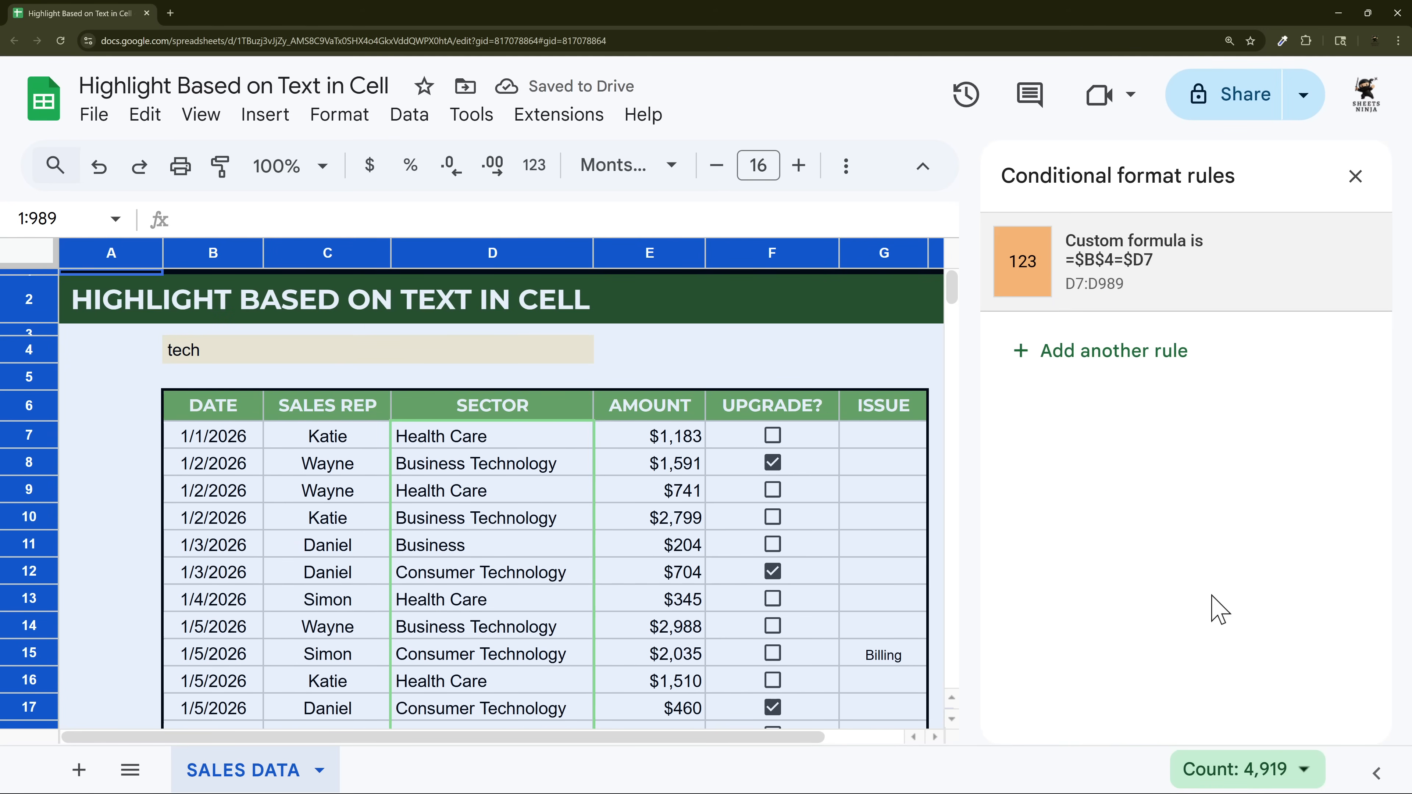
- Replace the search text in cell B4 with "business" to test the custom formula rule
click(240, 352)
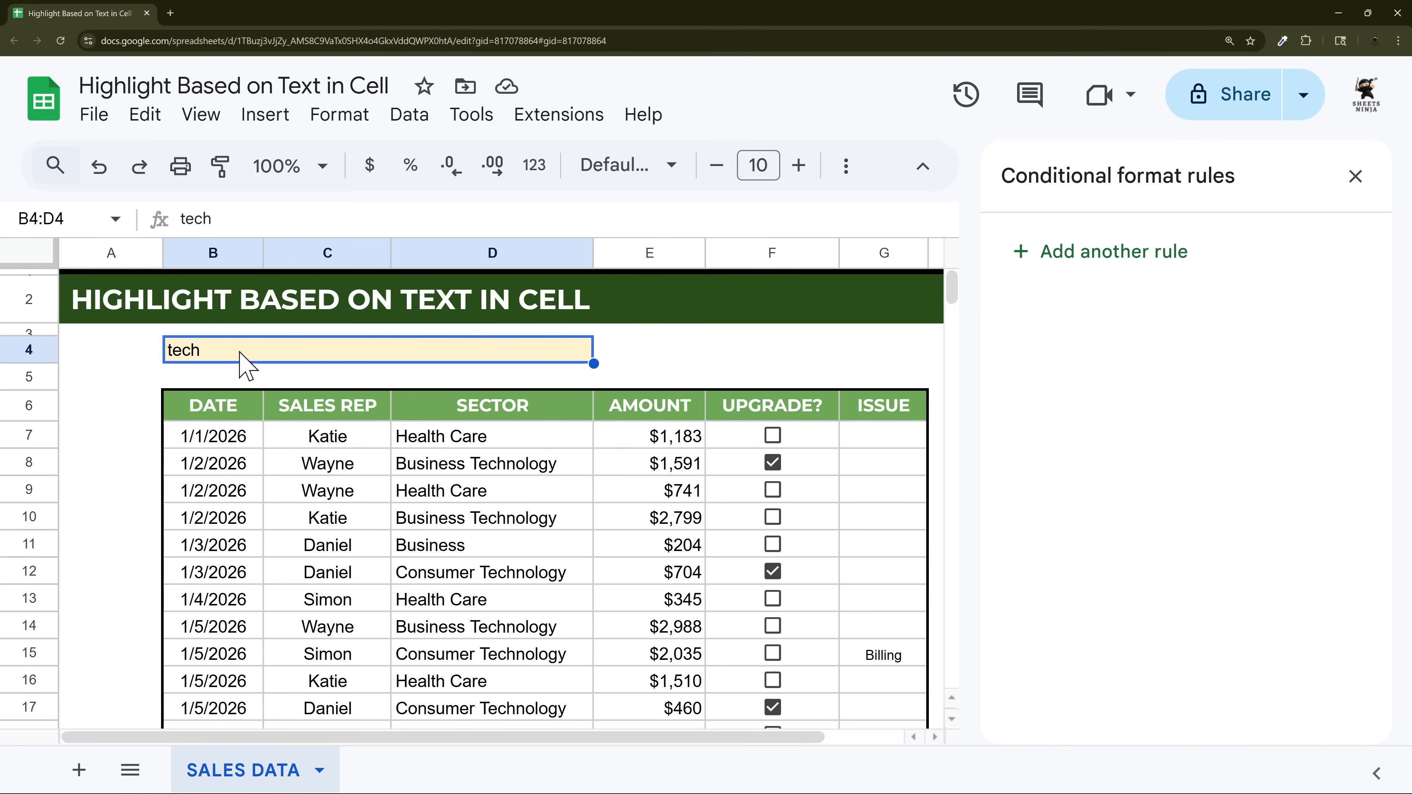
text(business)
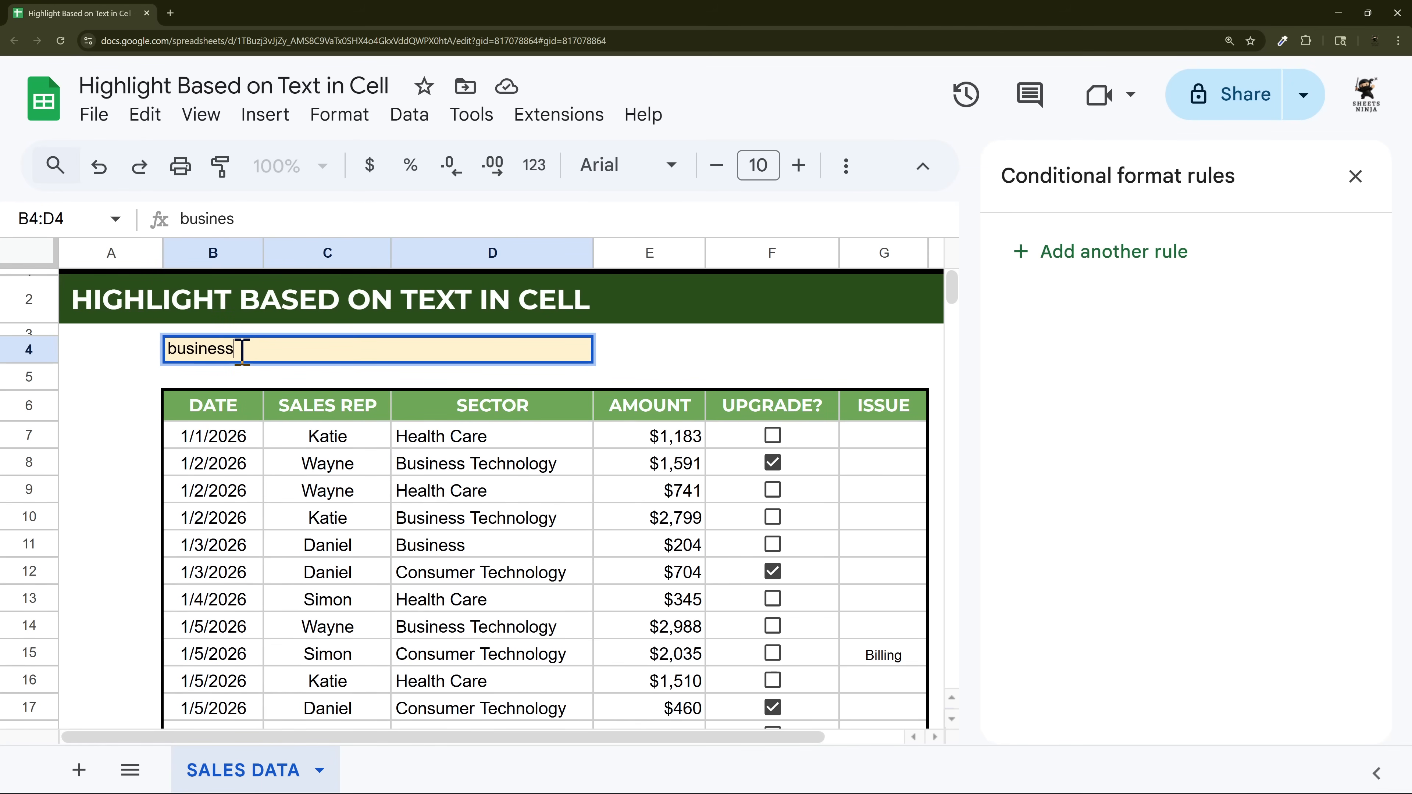
key(Return)
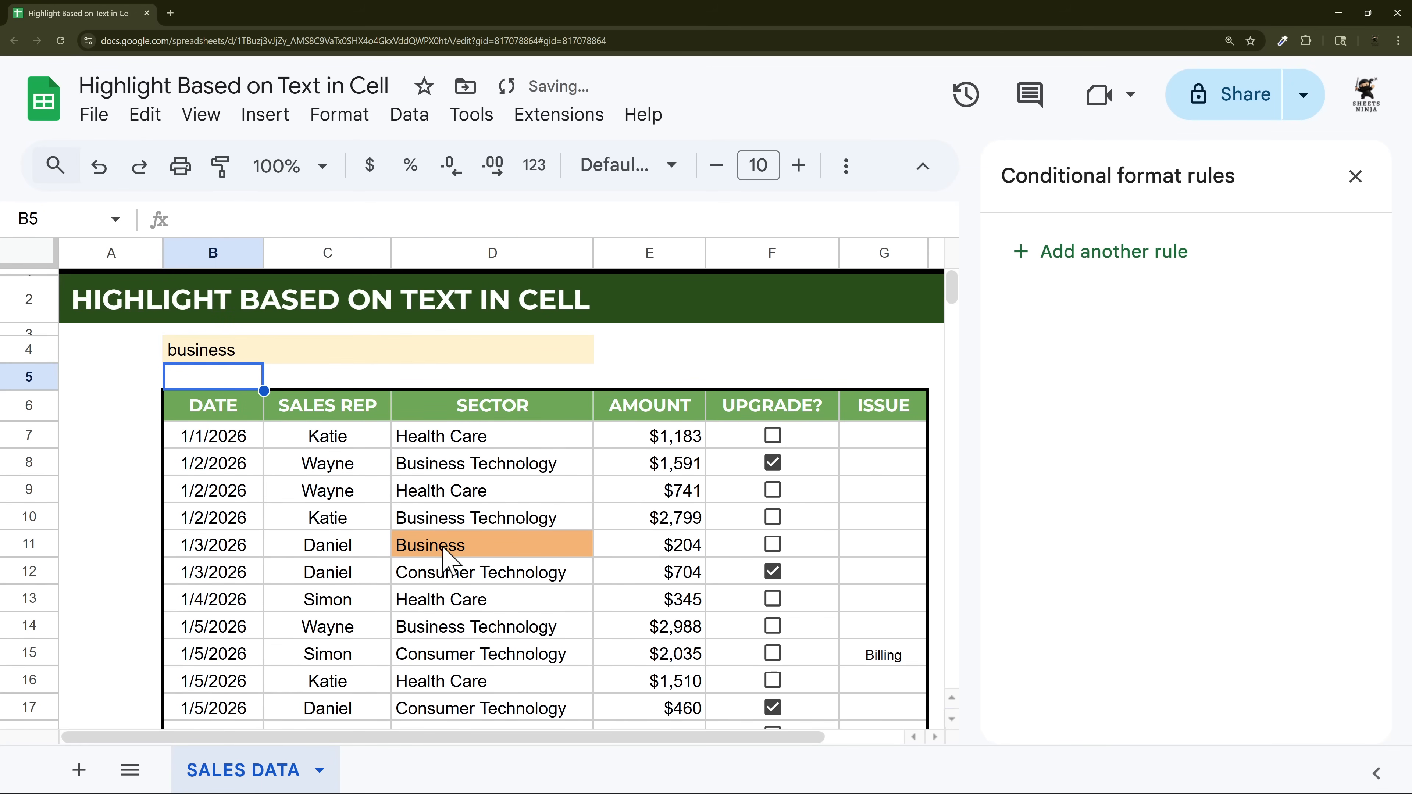
- Open the custom formula rule applied to the highlighted Business cell D11 for editing
scroll(449, 557, down, 5)
scroll(457, 545, up, 5)
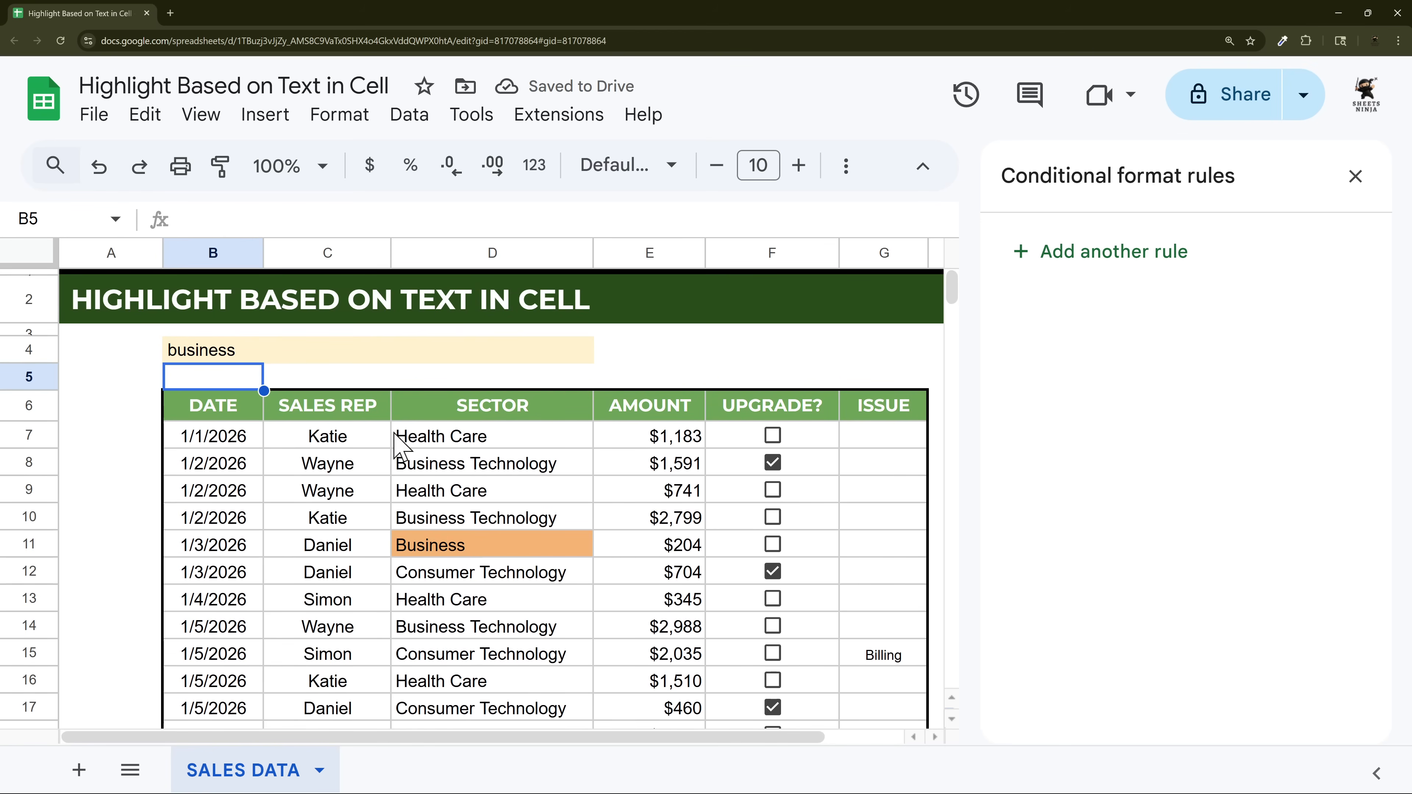
scroll(482, 564, down, 5)
scroll(482, 568, up, 4)
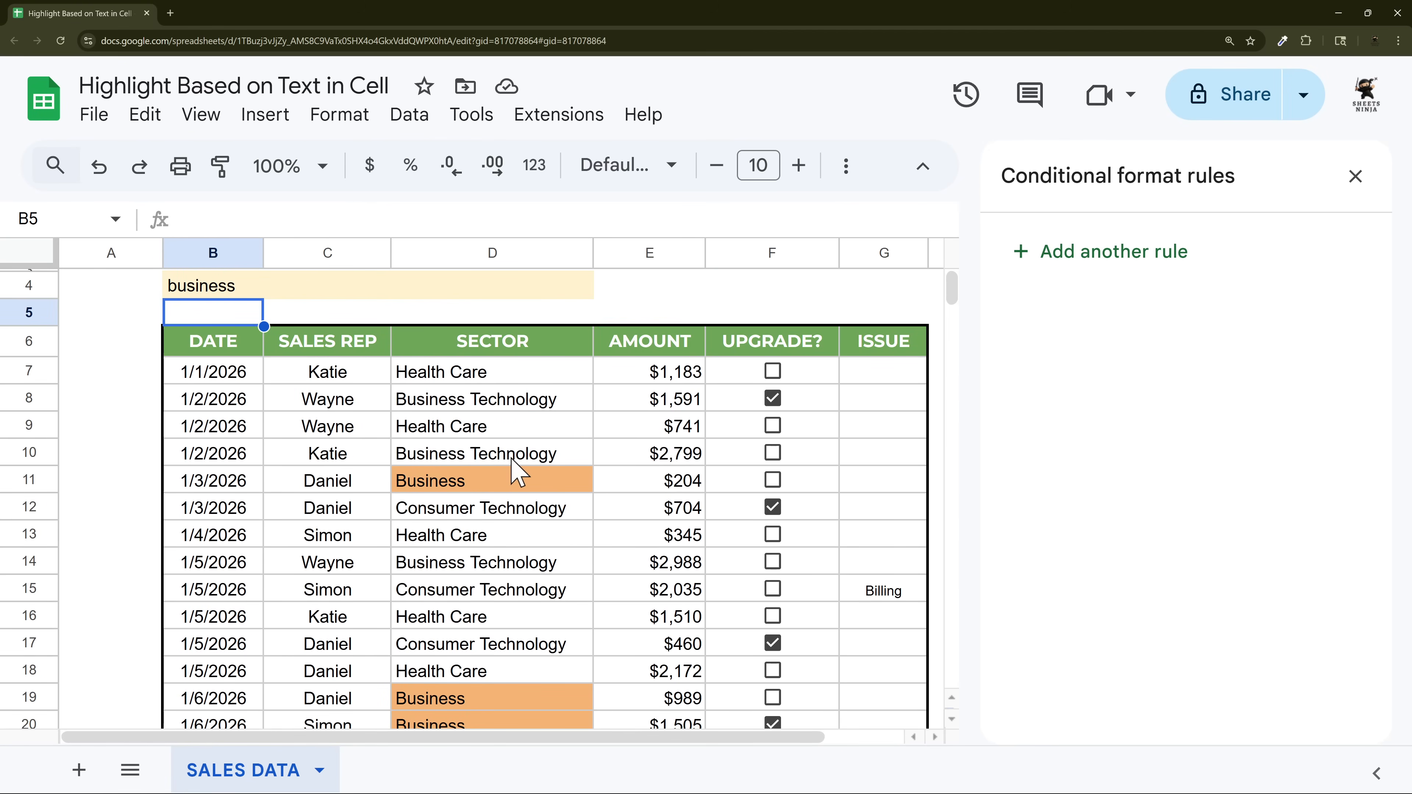
click(528, 484)
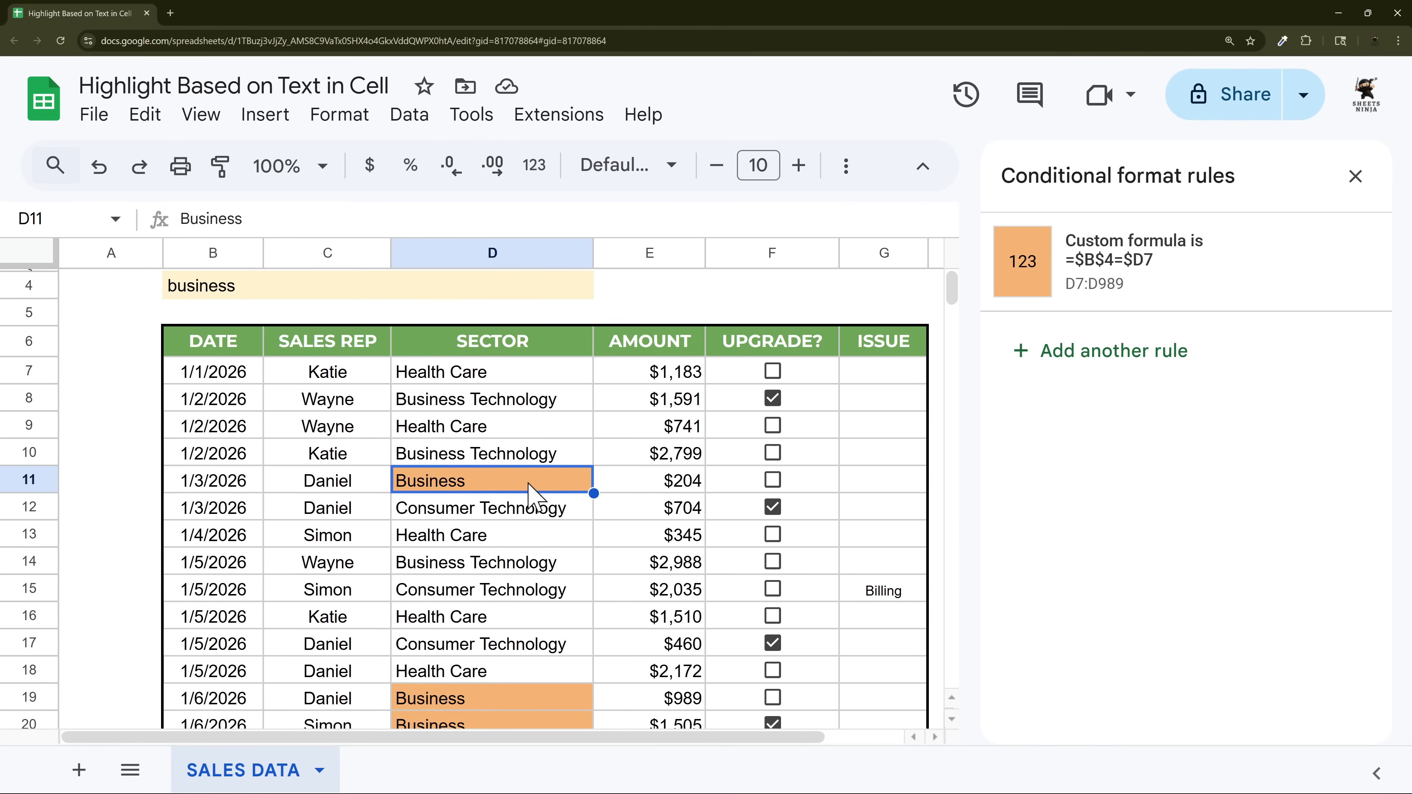
click(1133, 261)
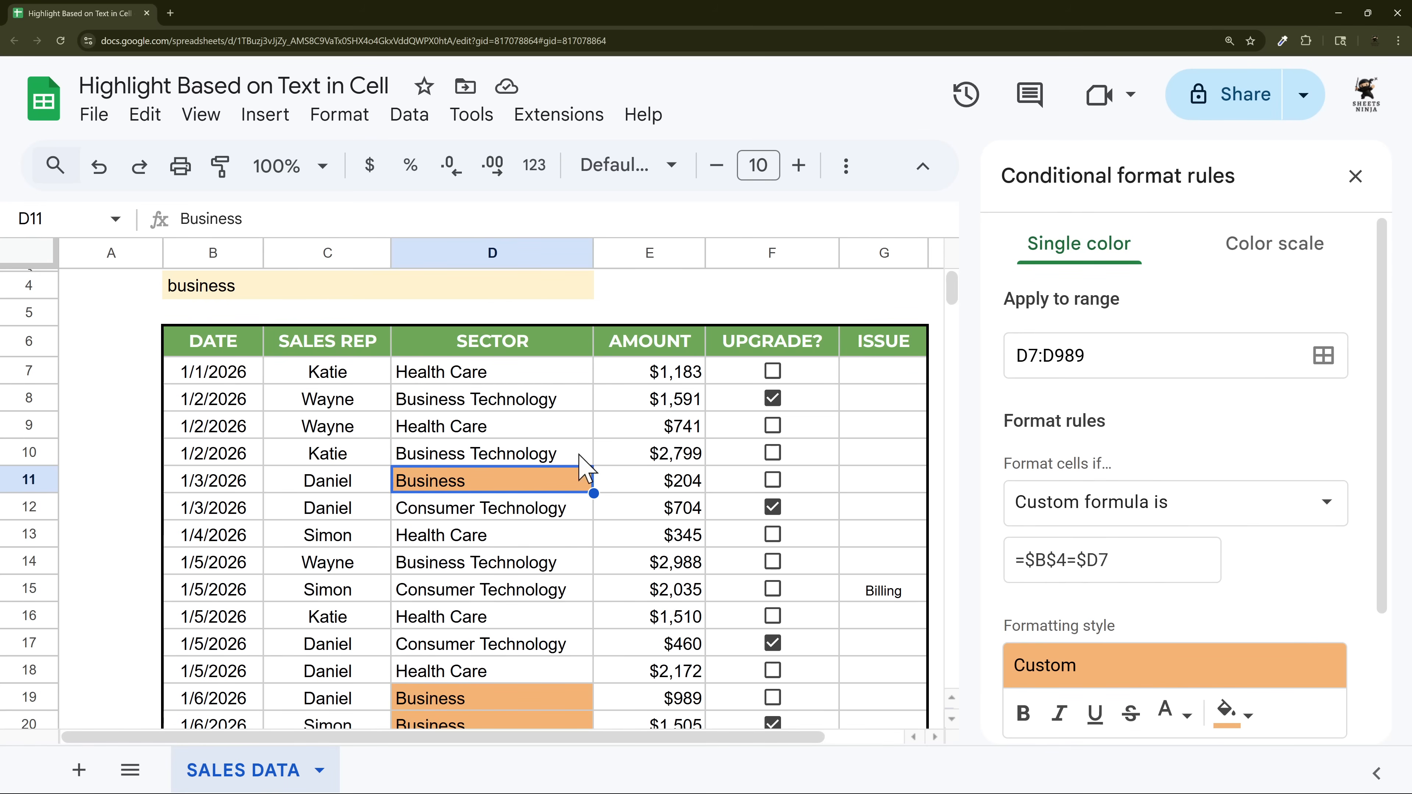
- Change the rule's custom formula to =match($B$4,$D7,0)
scroll(261, 356, up, 1)
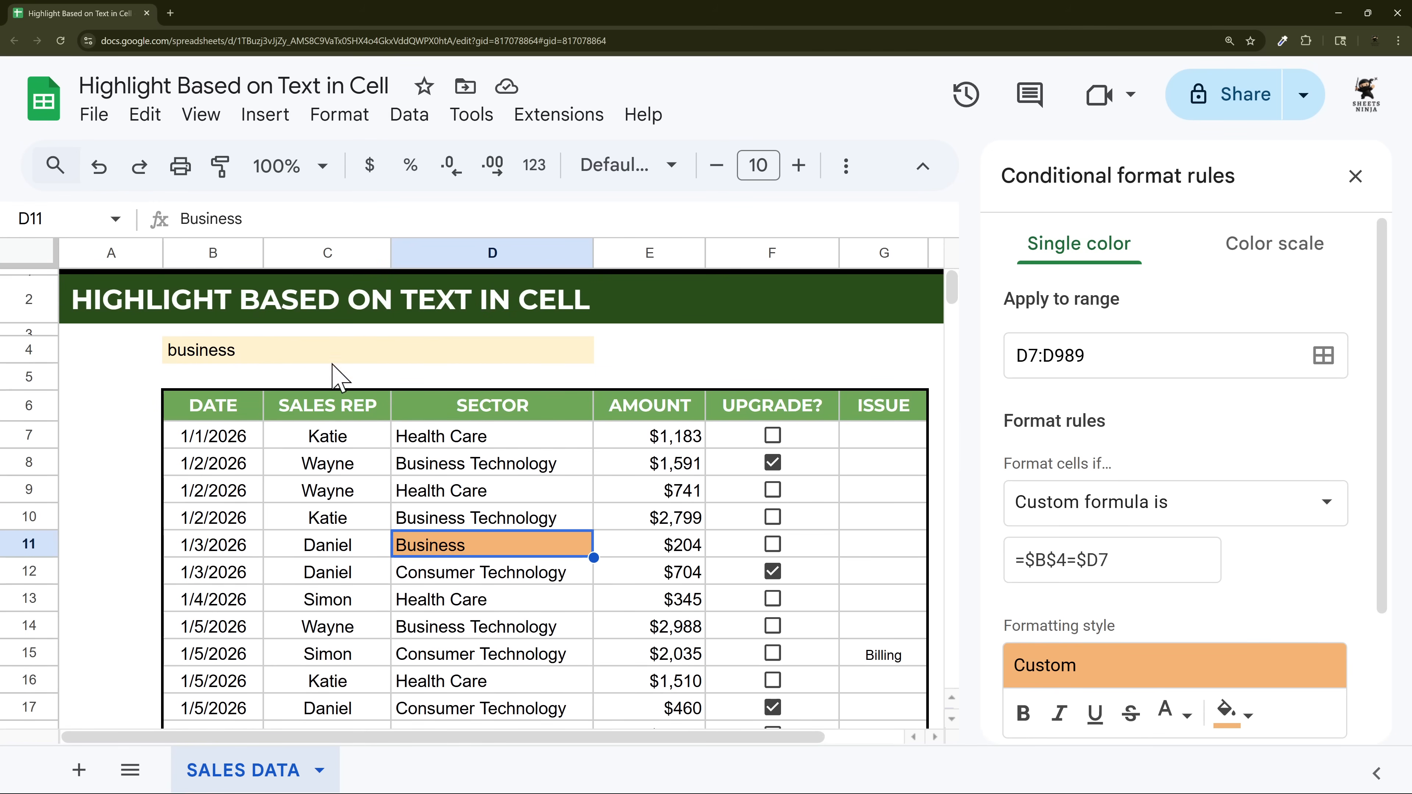
click(1028, 560)
text(match($B$4)
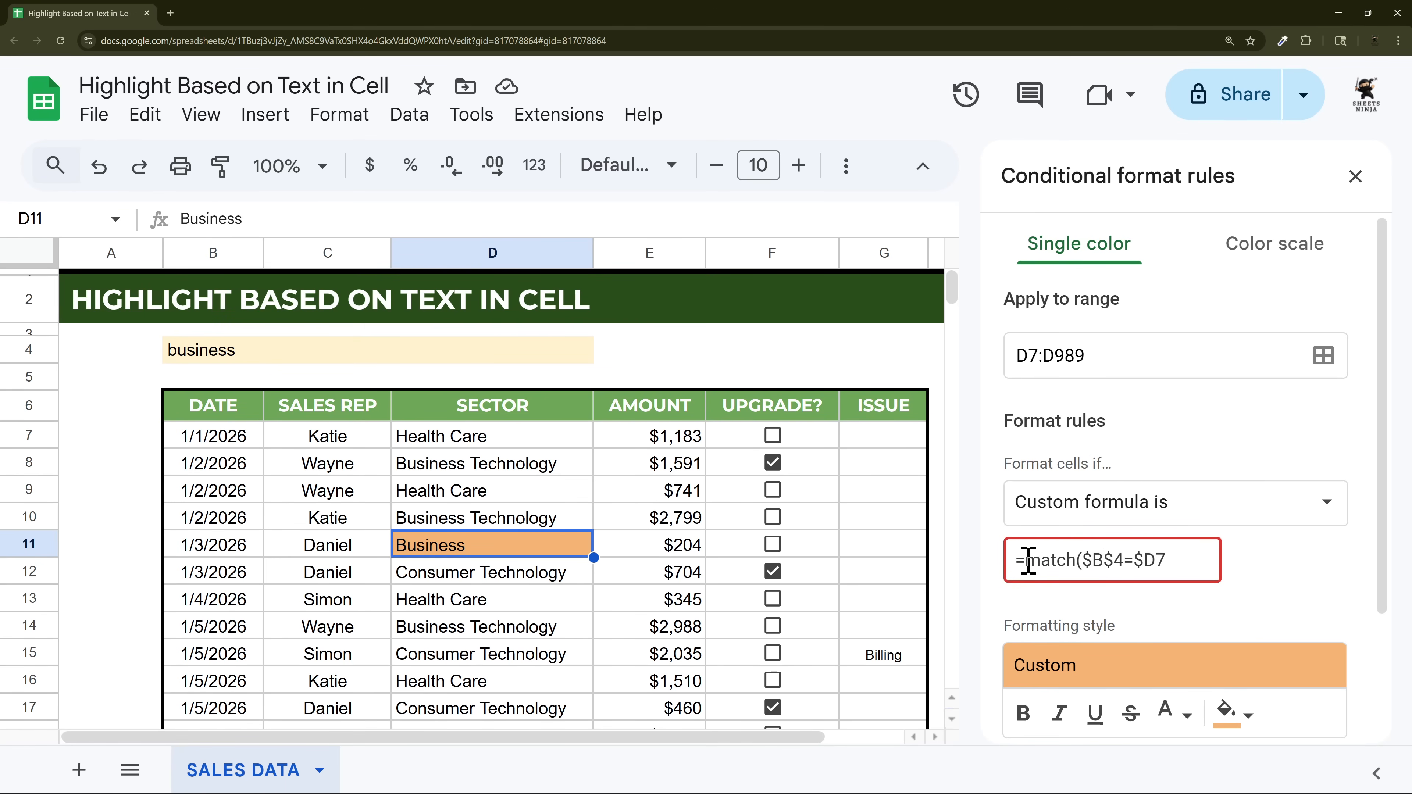
text(,)
drag(1086, 560, 1120, 559)
click(1172, 560)
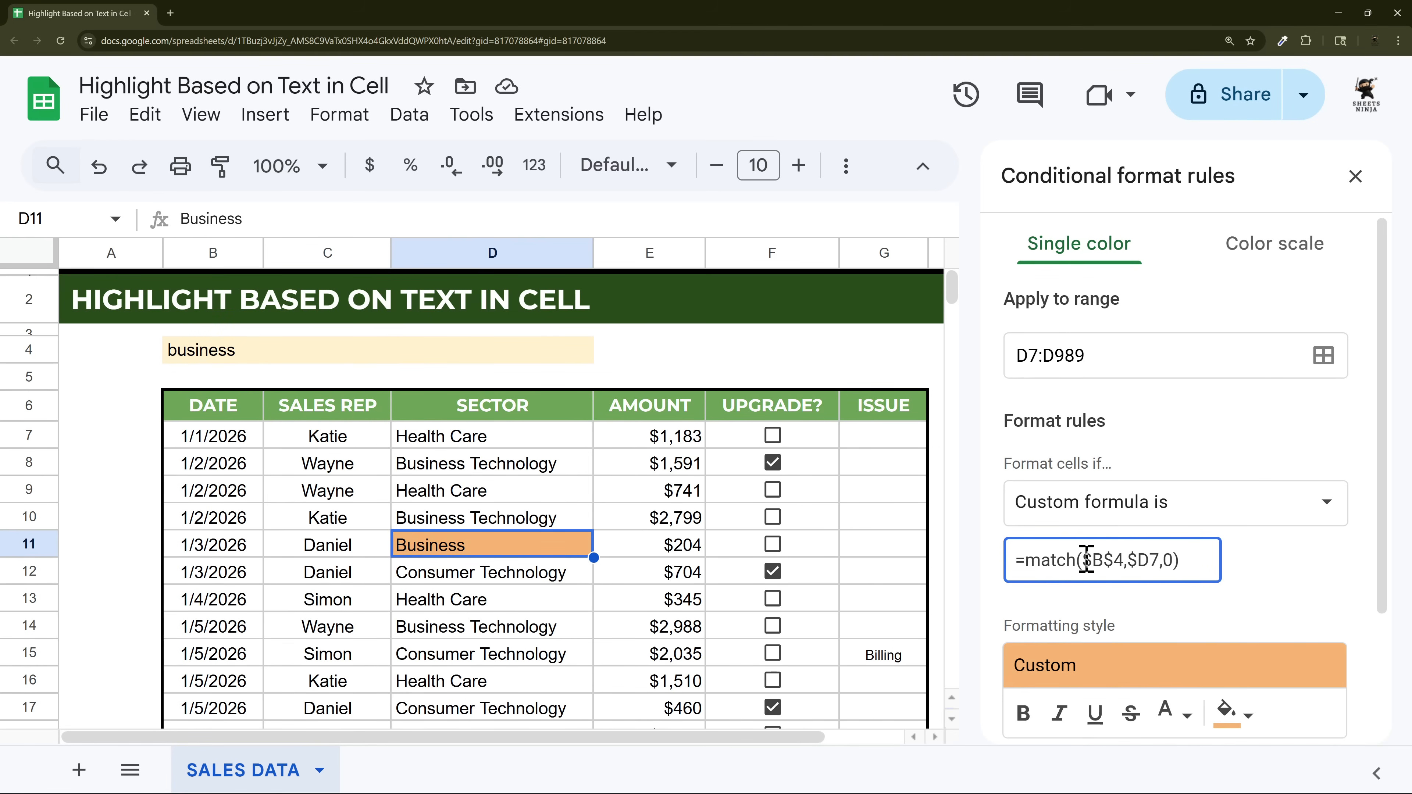
drag(1083, 561, 1123, 560)
click(1206, 567)
scroll(1278, 603, down, 1)
scroll(577, 567, down, 3)
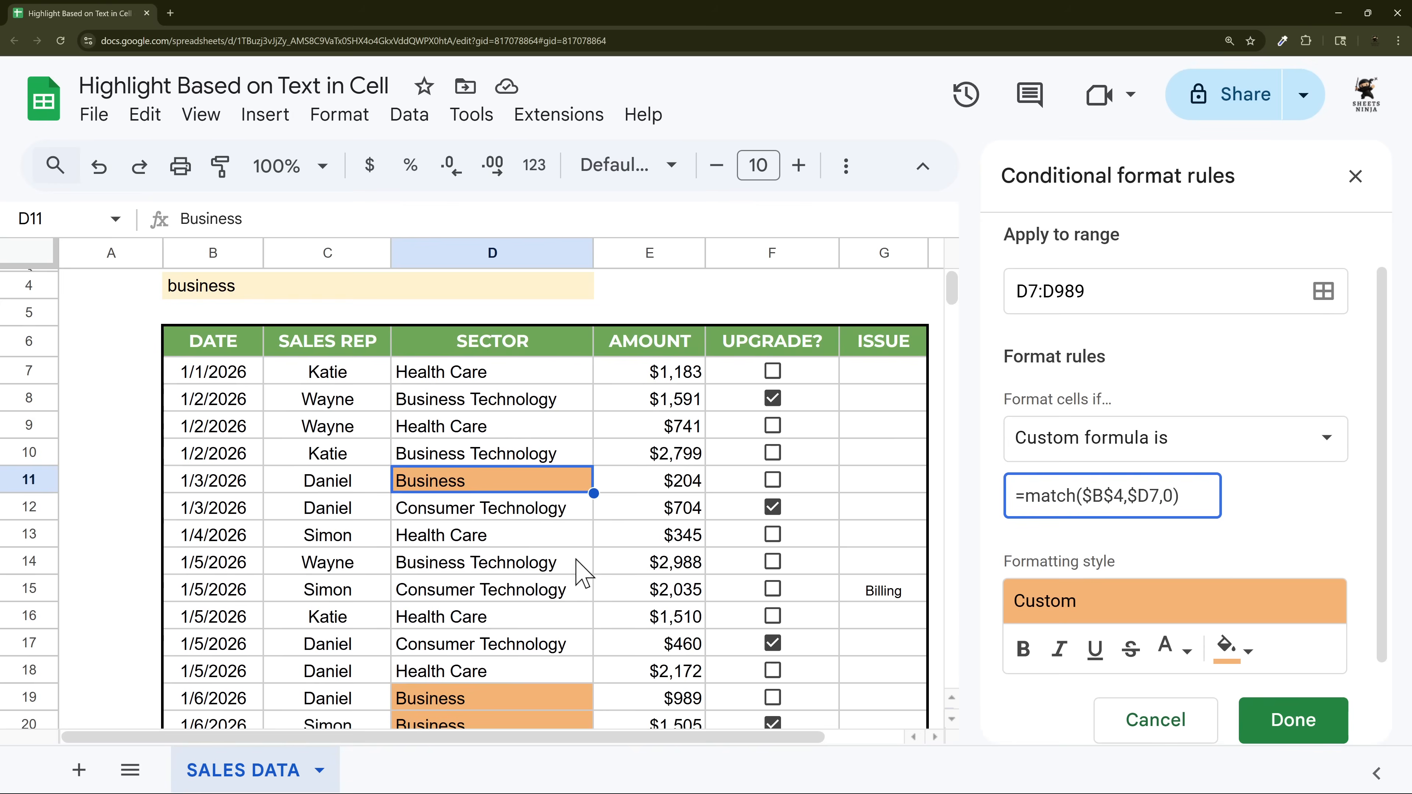
scroll(528, 568, up, 3)
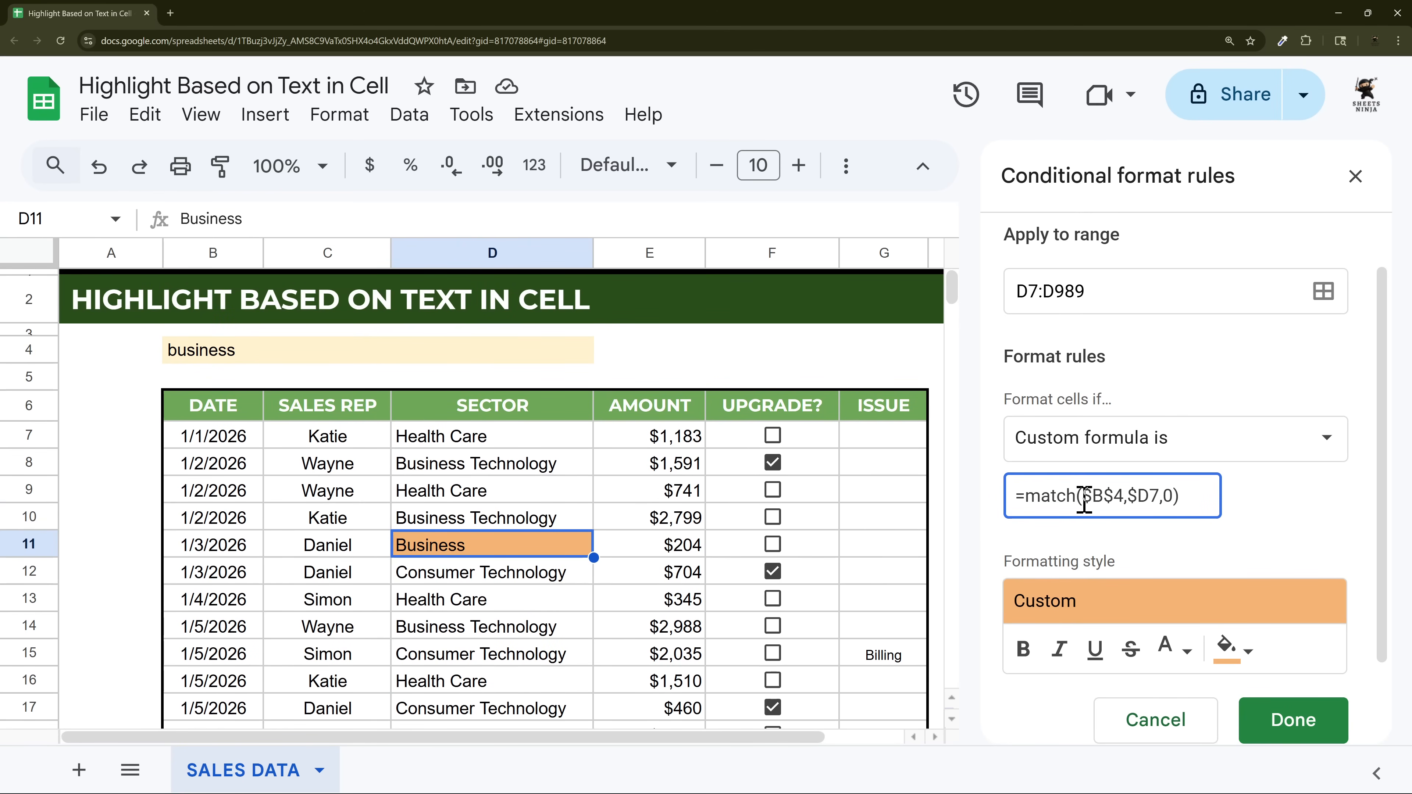
- Add a leading wildcard to the search key so the formula is =match("*"&$B$4,$D7,0)
drag(1082, 495, 1127, 497)
click(1086, 498)
text(*)
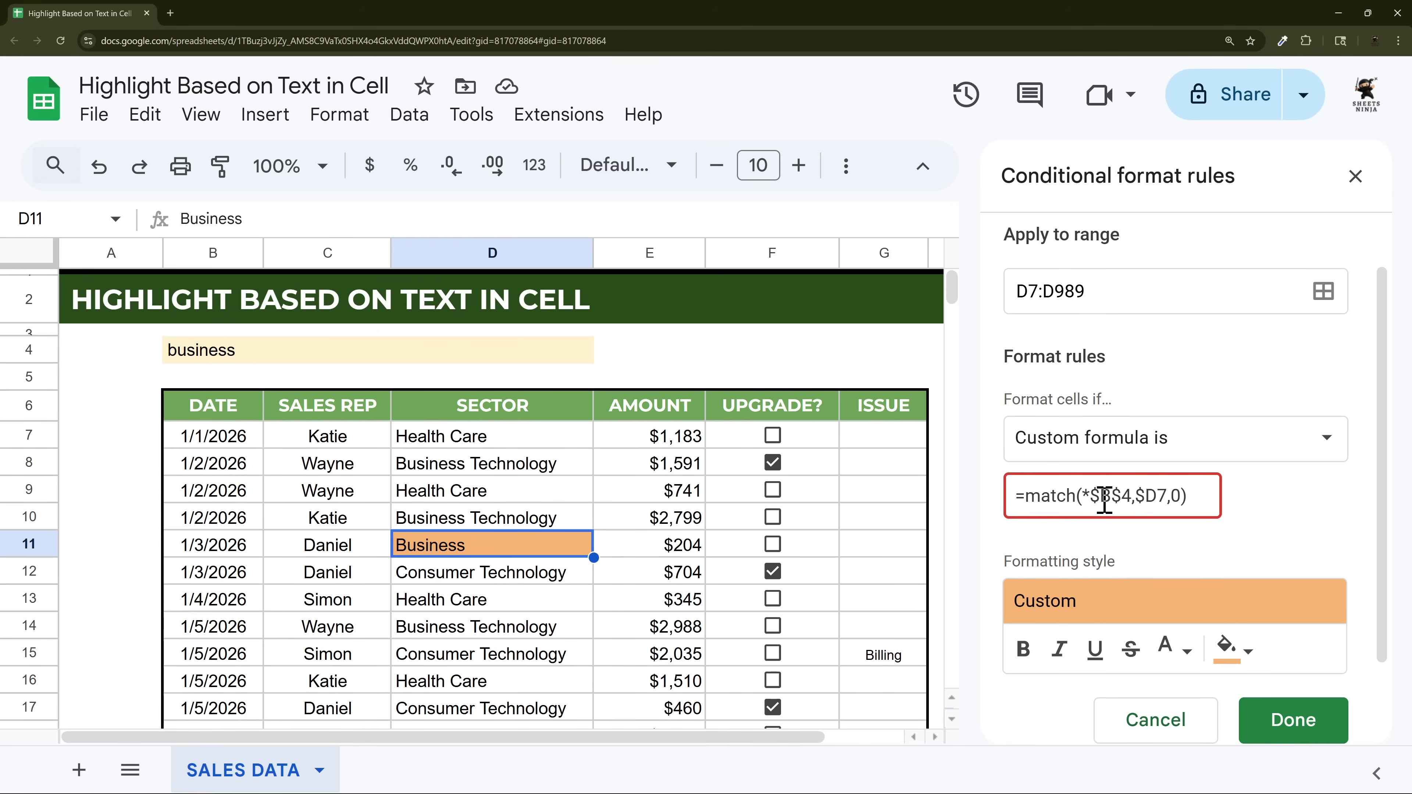
key(BackSpace)
text("*")
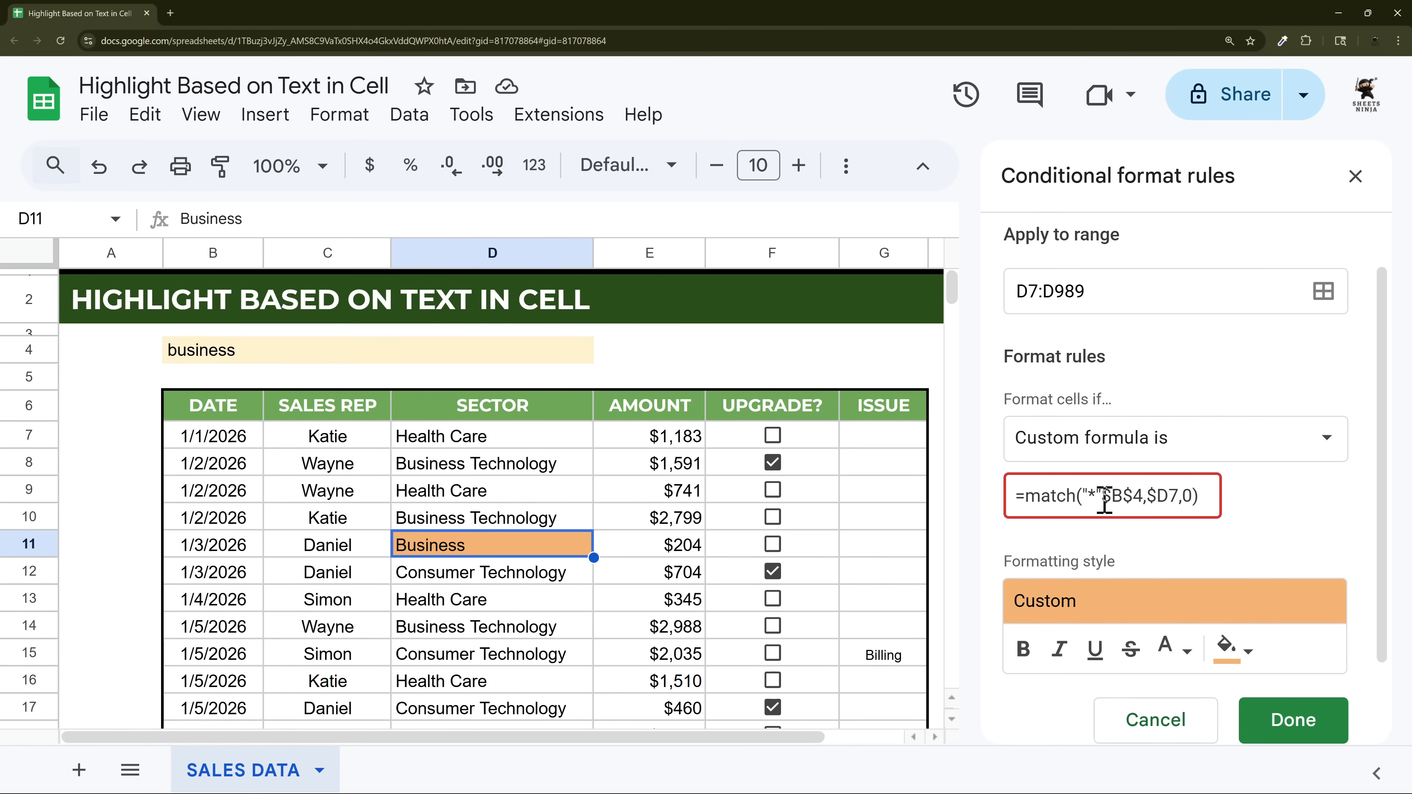
text(&)
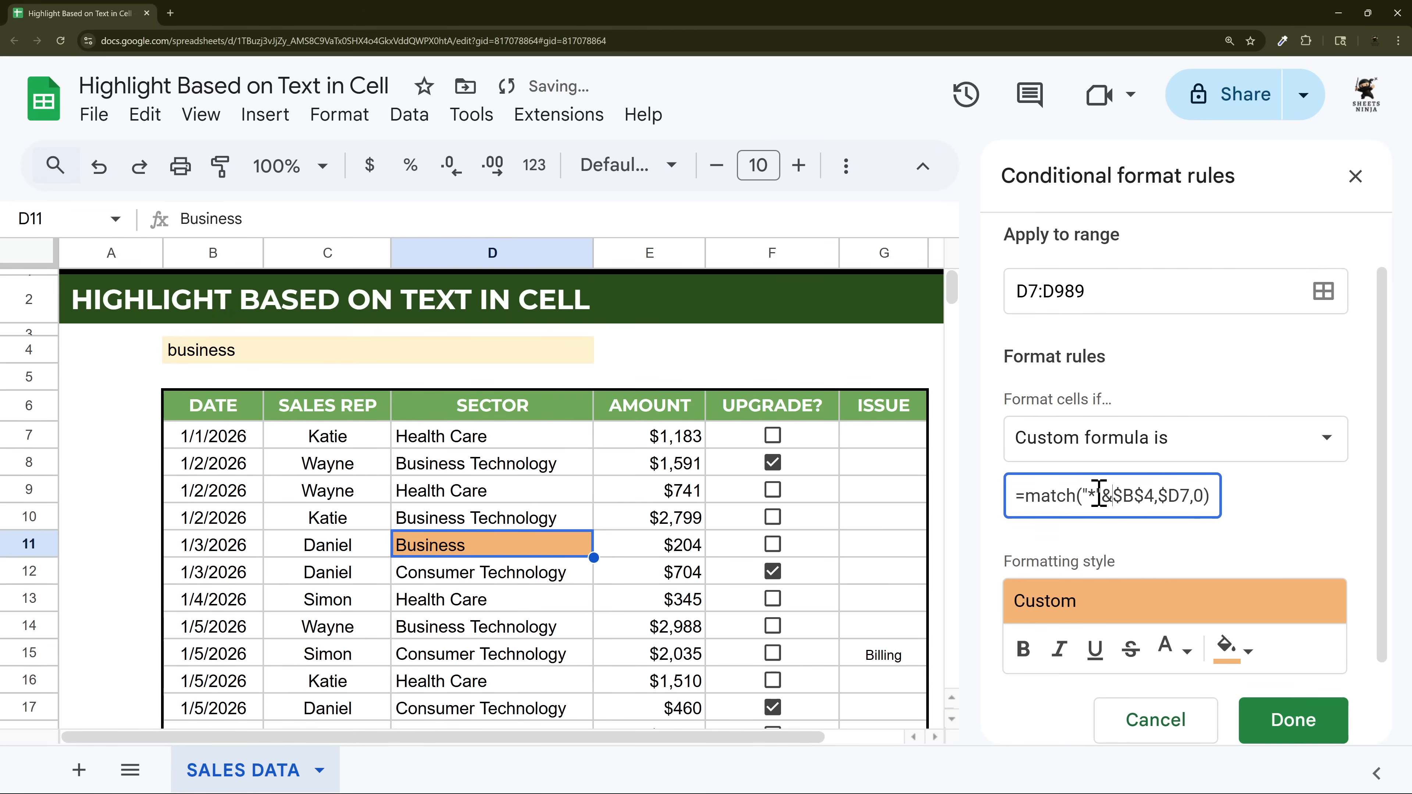
- Add a trailing wildcard to make the formula =match("*"&$B$4&"*",$D7,0), and save the rule
drag(1088, 495, 1118, 498)
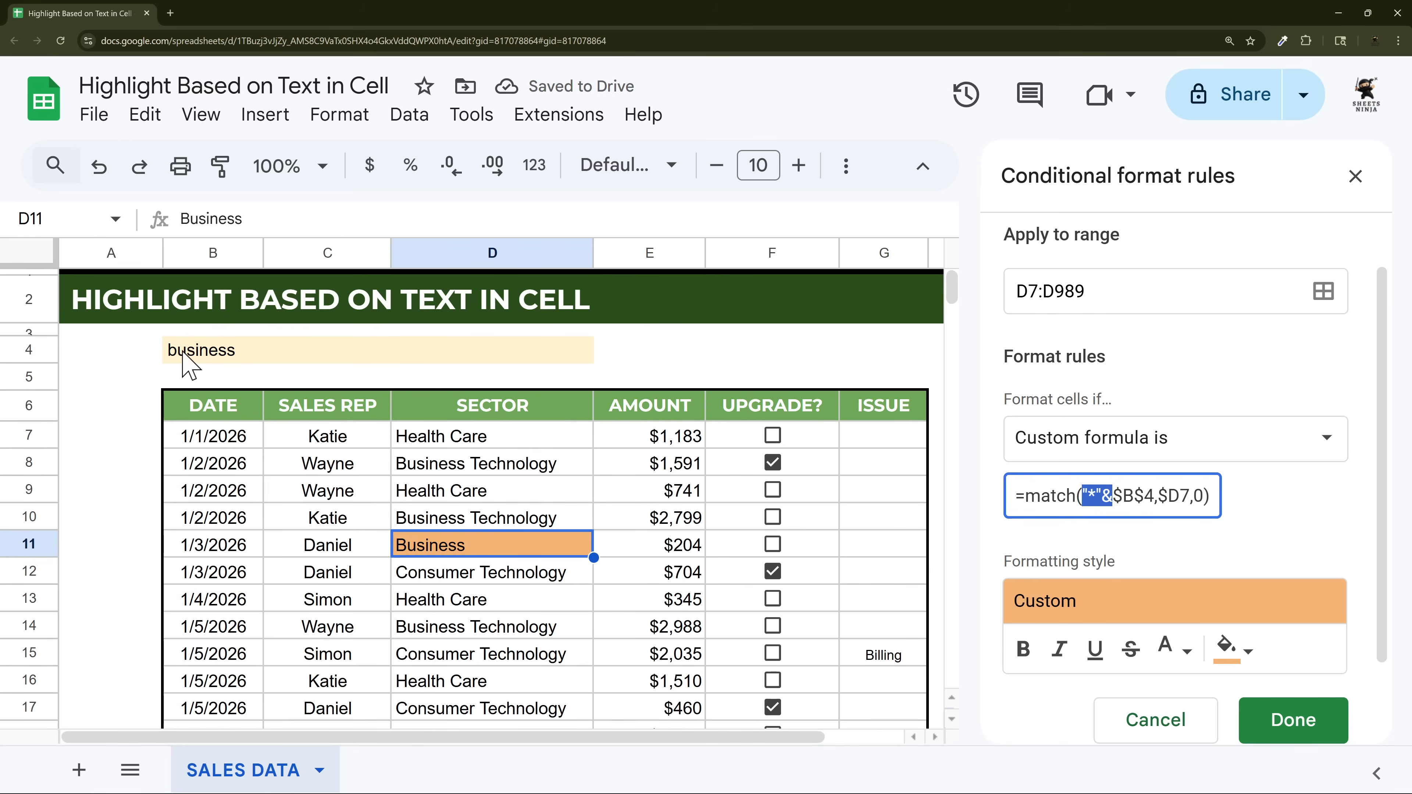
click(1156, 497)
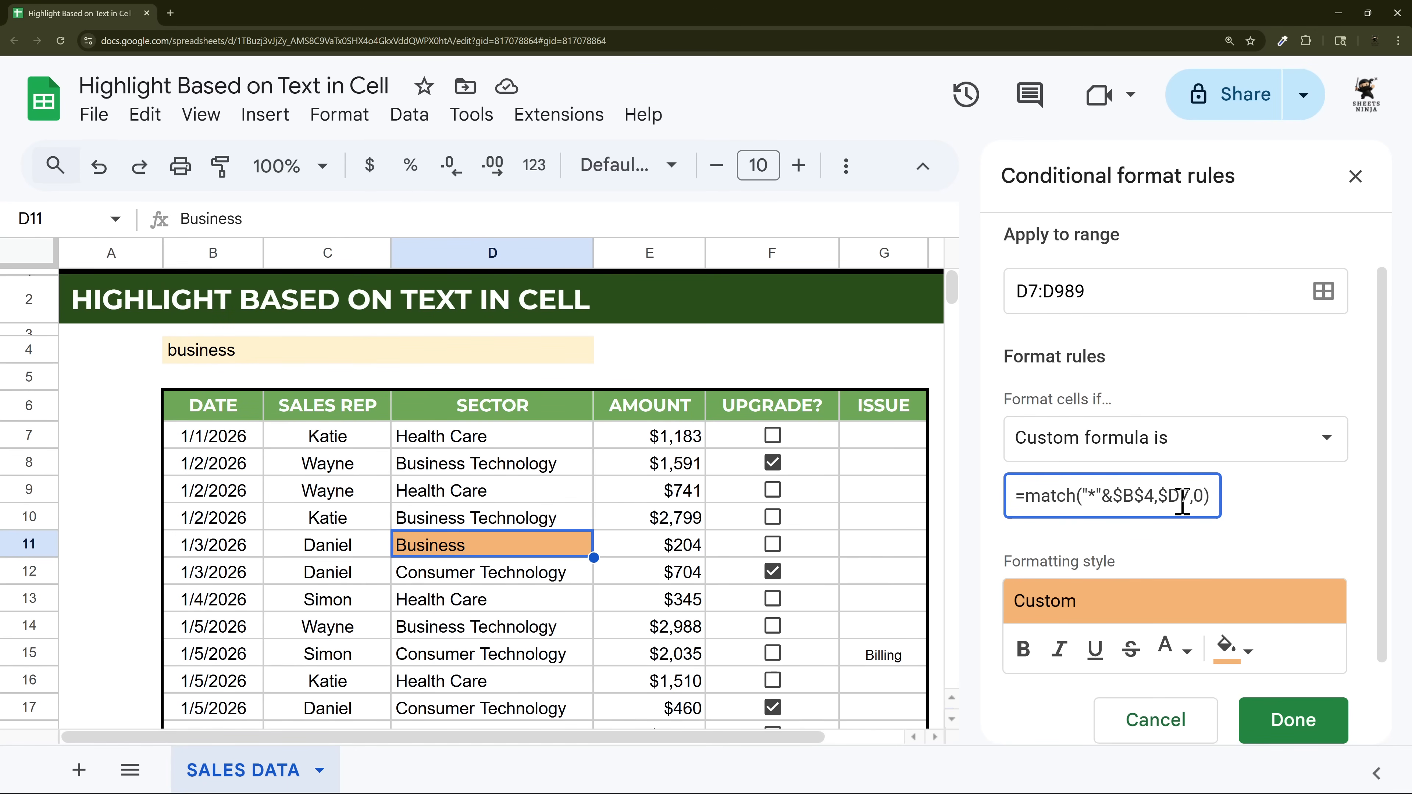
text(&"*")
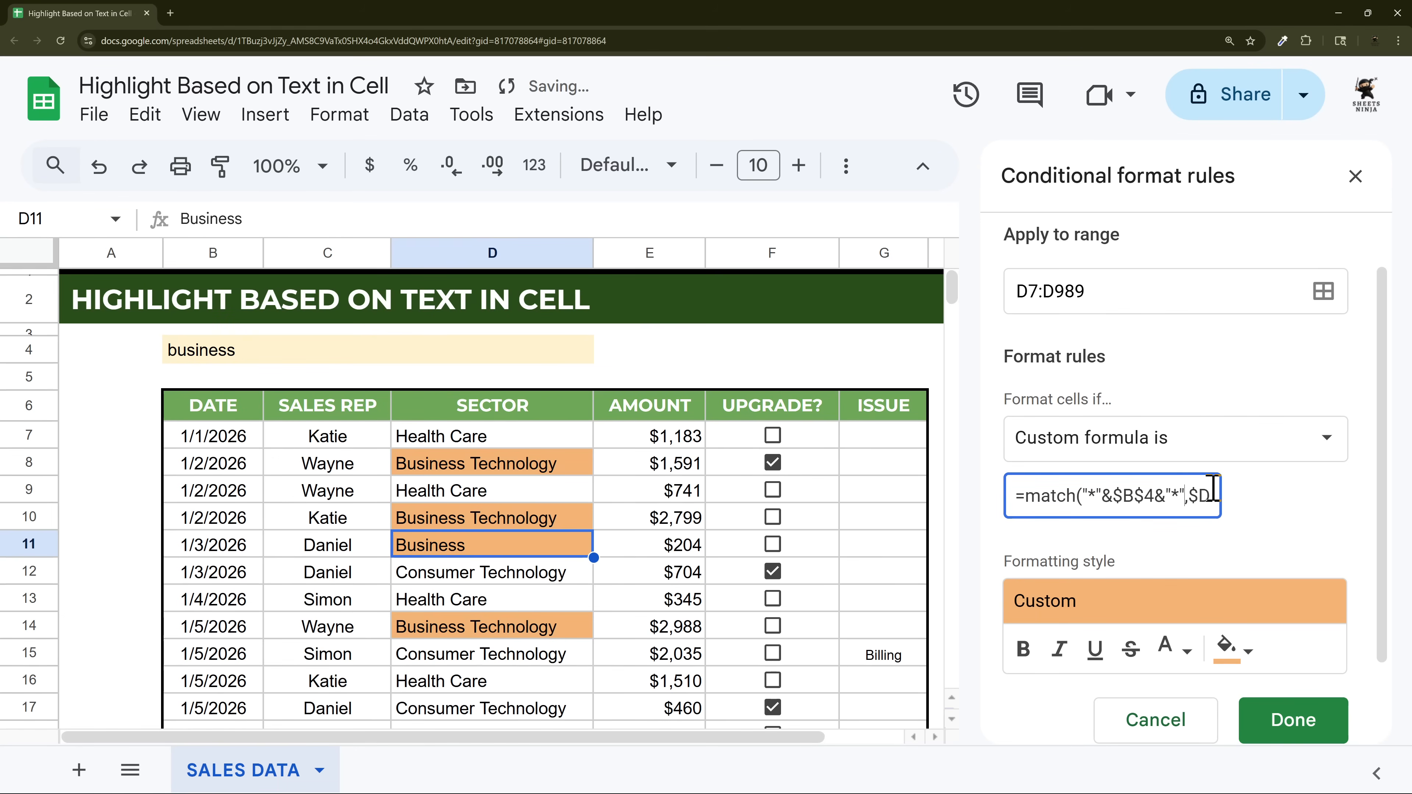
drag(1084, 497, 1199, 499)
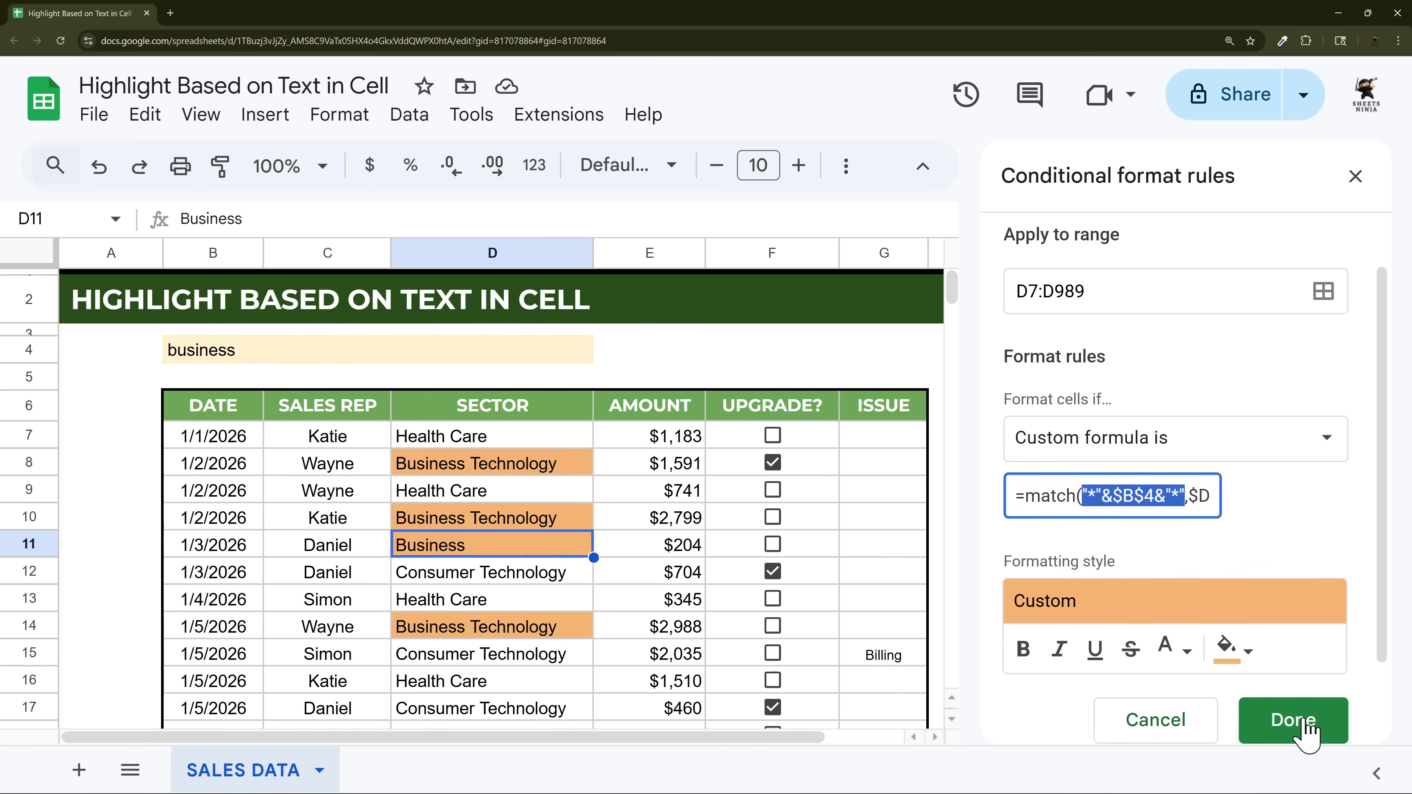
drag(1190, 495, 1193, 495)
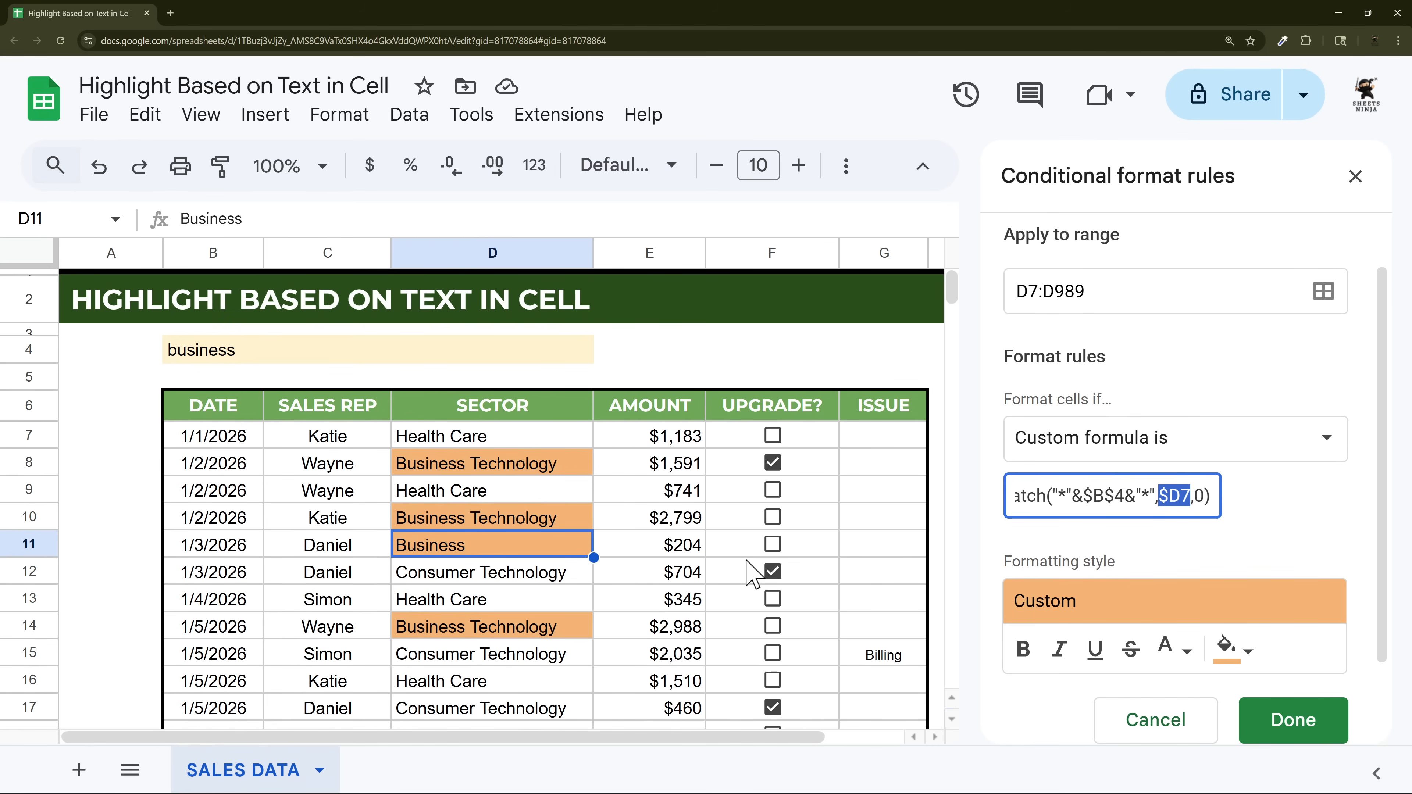
click(1299, 723)
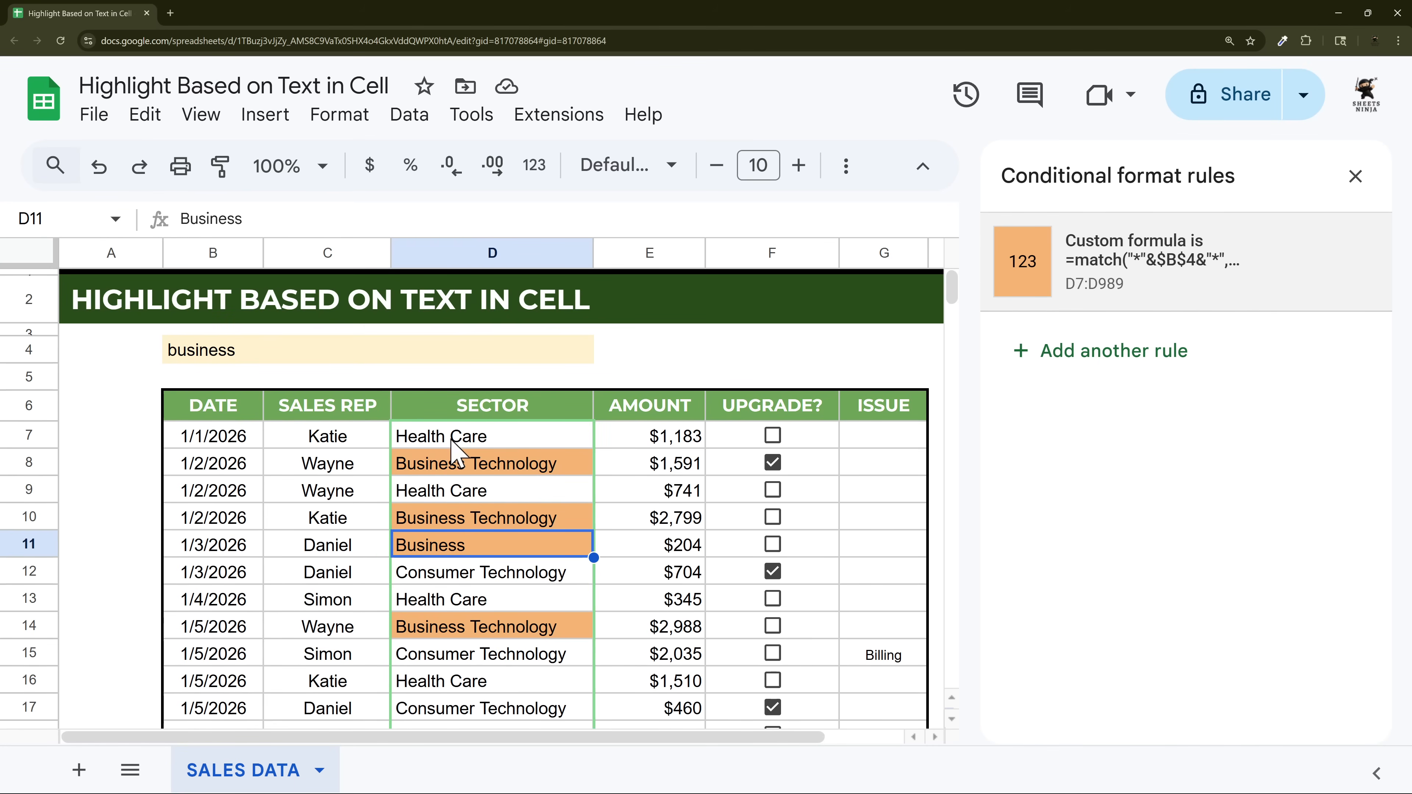
- Inspect the highlighted Sector cells D8, D10, D11 and D14 one by one
click(452, 472)
click(451, 523)
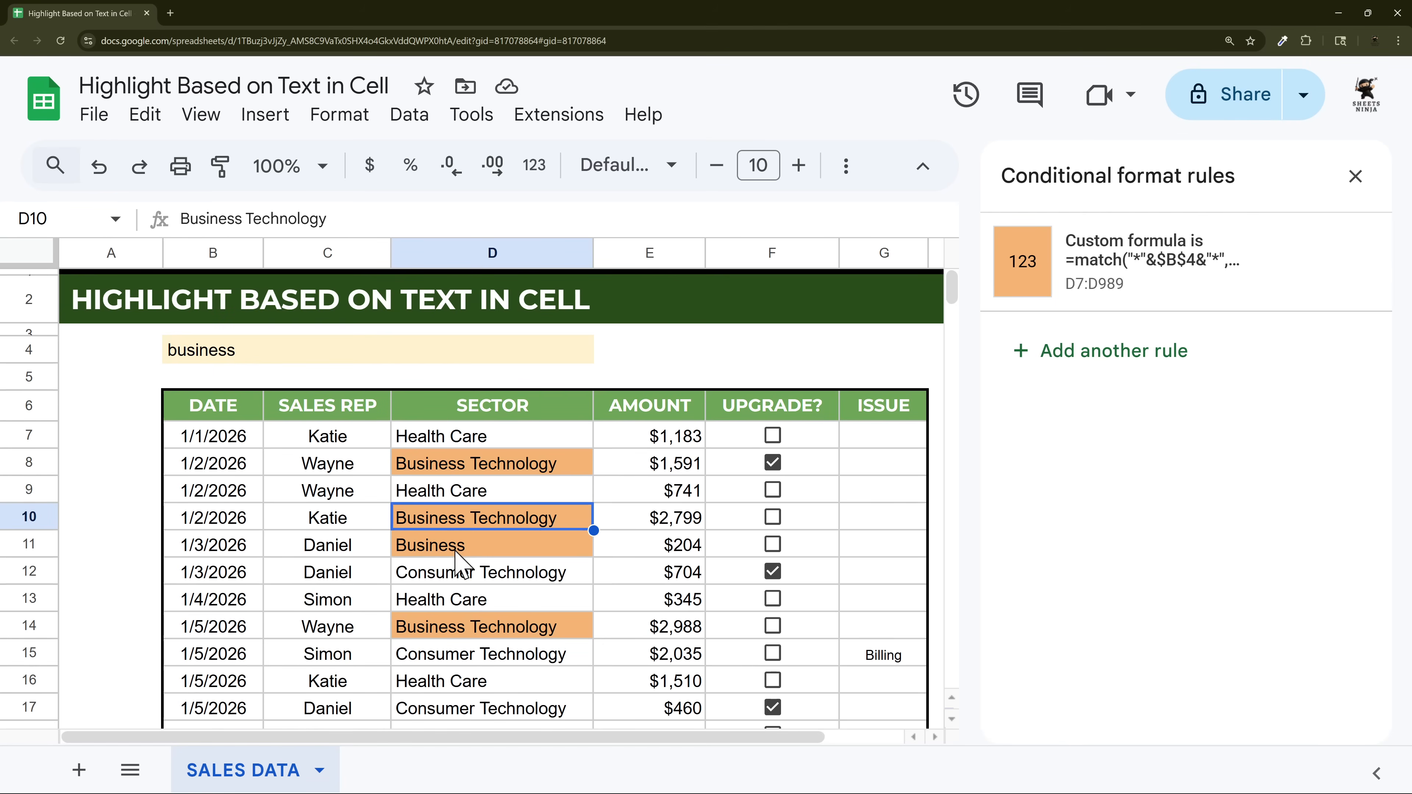
click(453, 548)
click(472, 626)
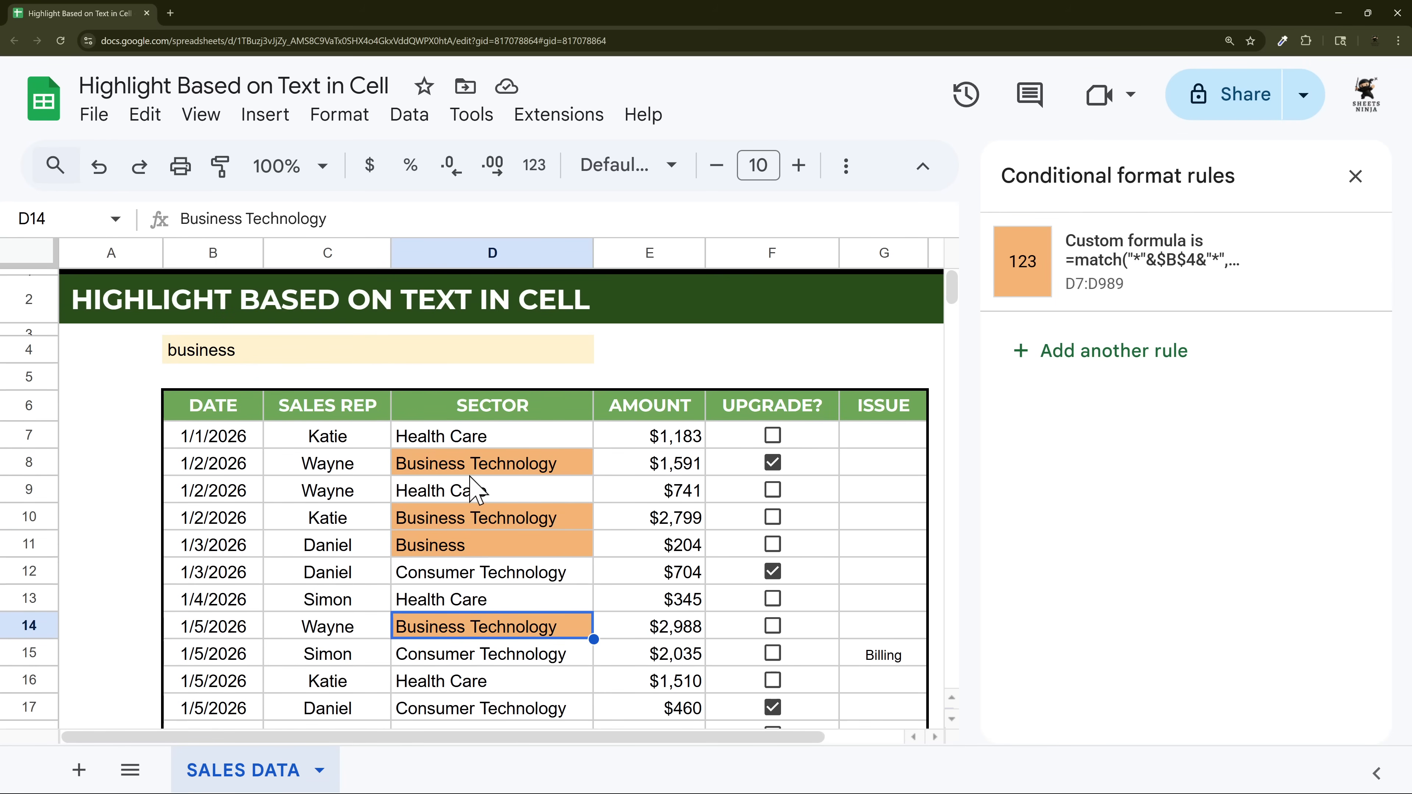
- Extend the rule's apply-to range to B7:G989 so entire table rows are highlighted, and save the rule
click(1127, 276)
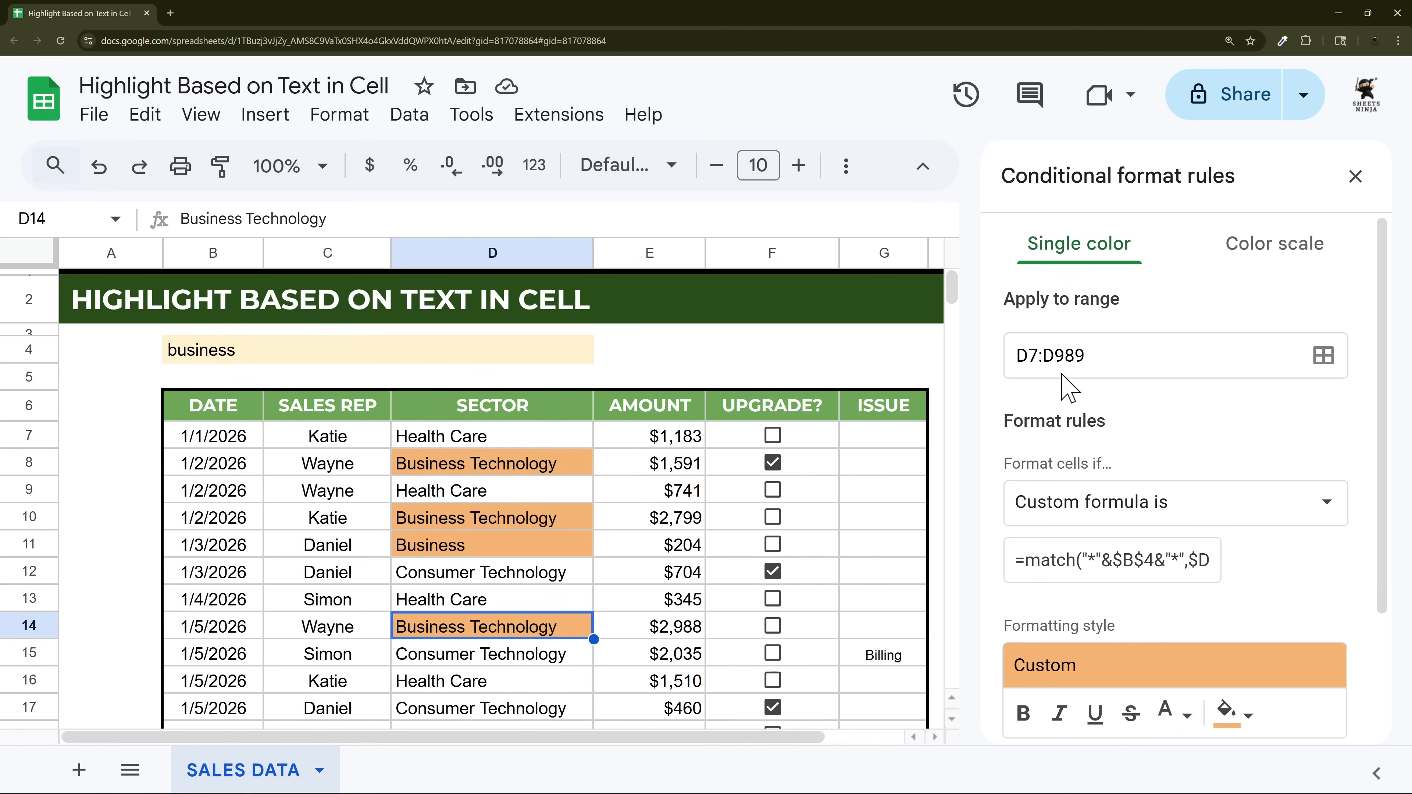
drag(1017, 355, 1181, 356)
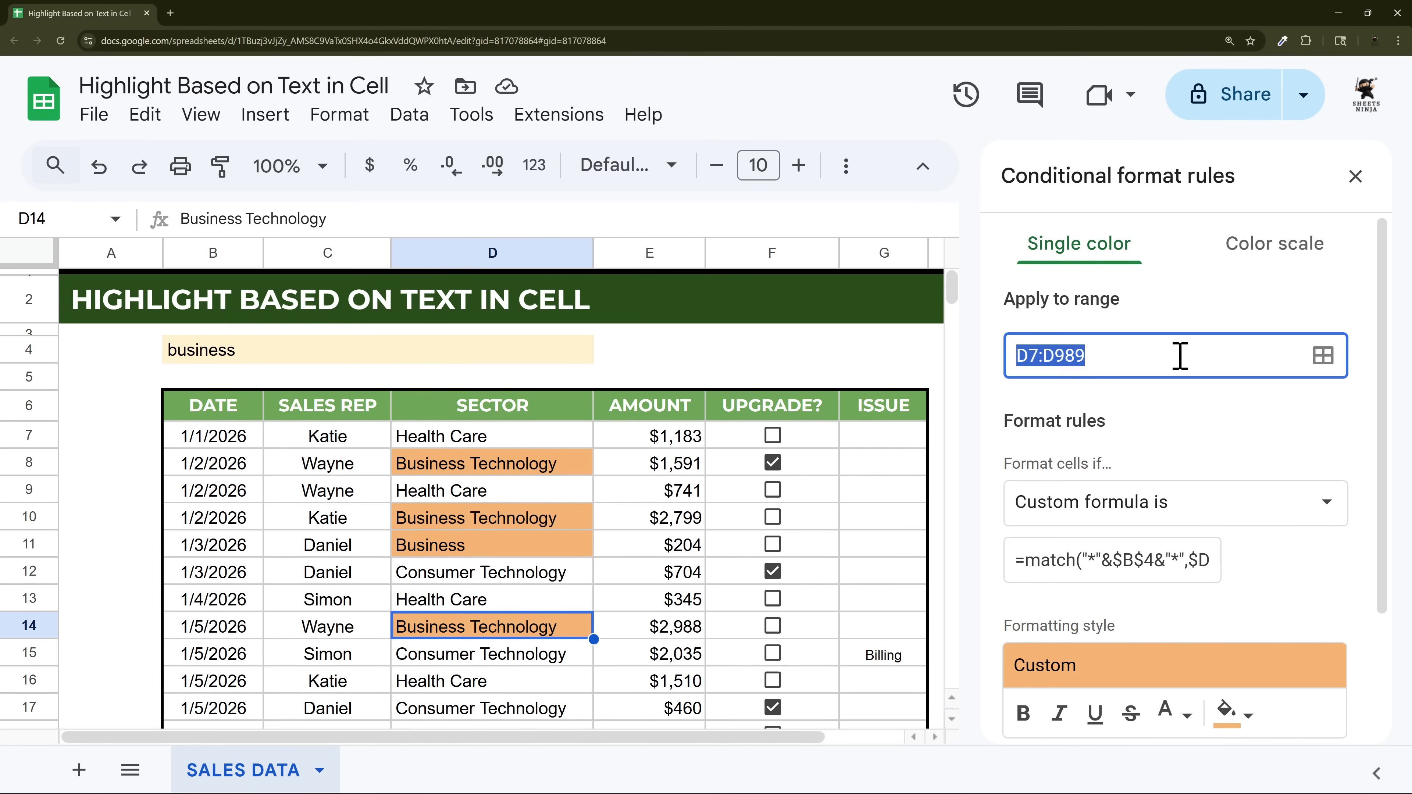
click(1032, 356)
key(BackSpace)
text(B7:)
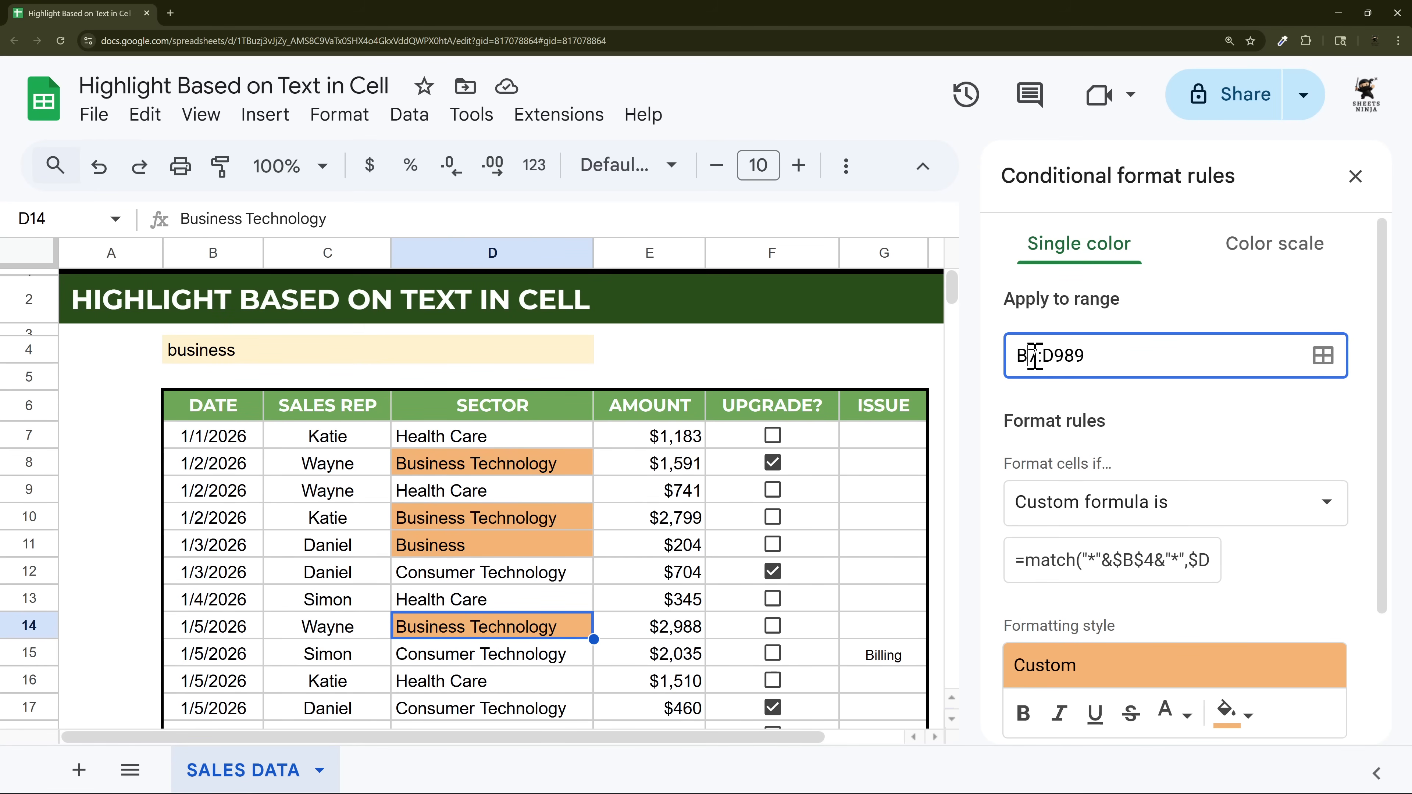
text(G)
click(1081, 420)
scroll(1226, 528, down, 3)
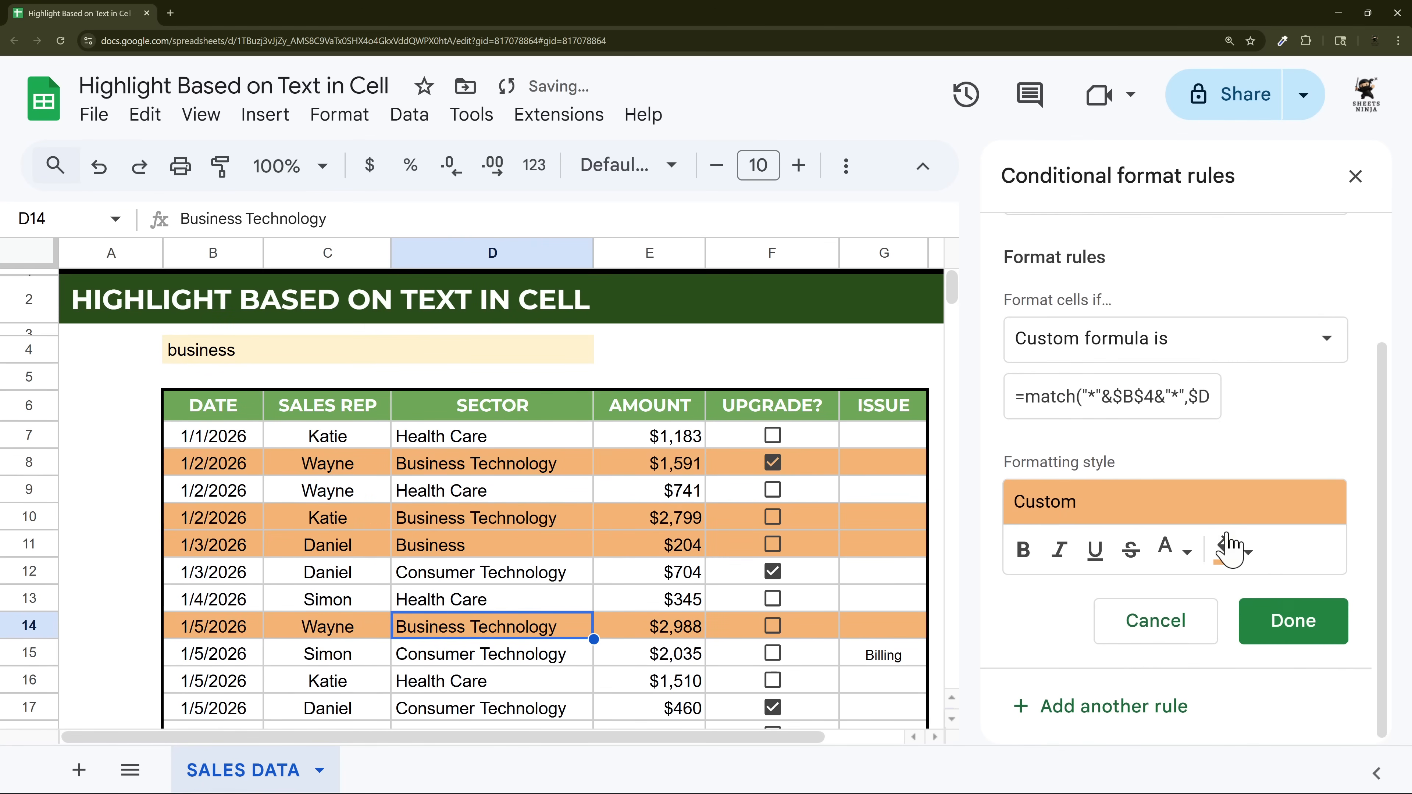
click(1284, 624)
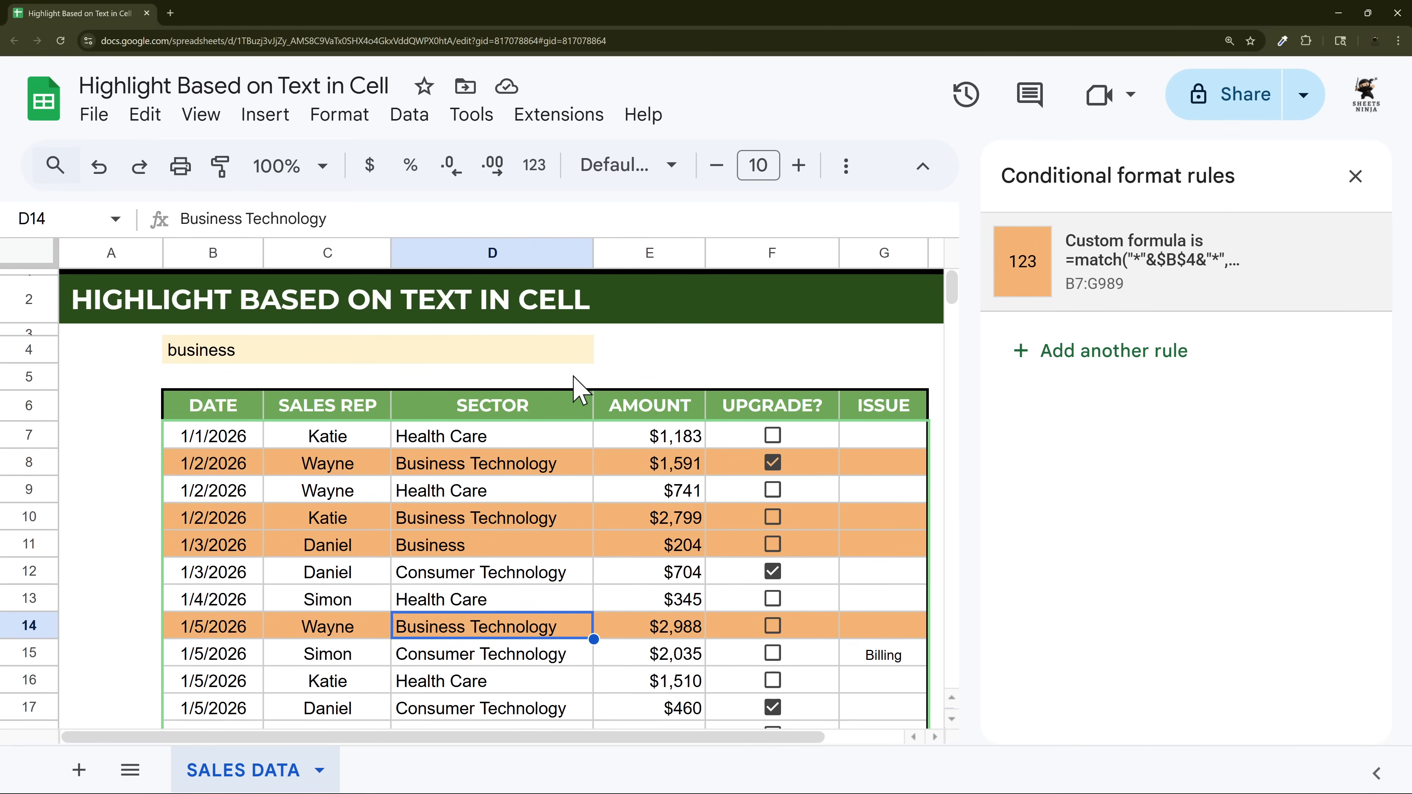
- Replace the search text in cell B4 with "health" to test the row highlighting
click(601, 371)
click(347, 362)
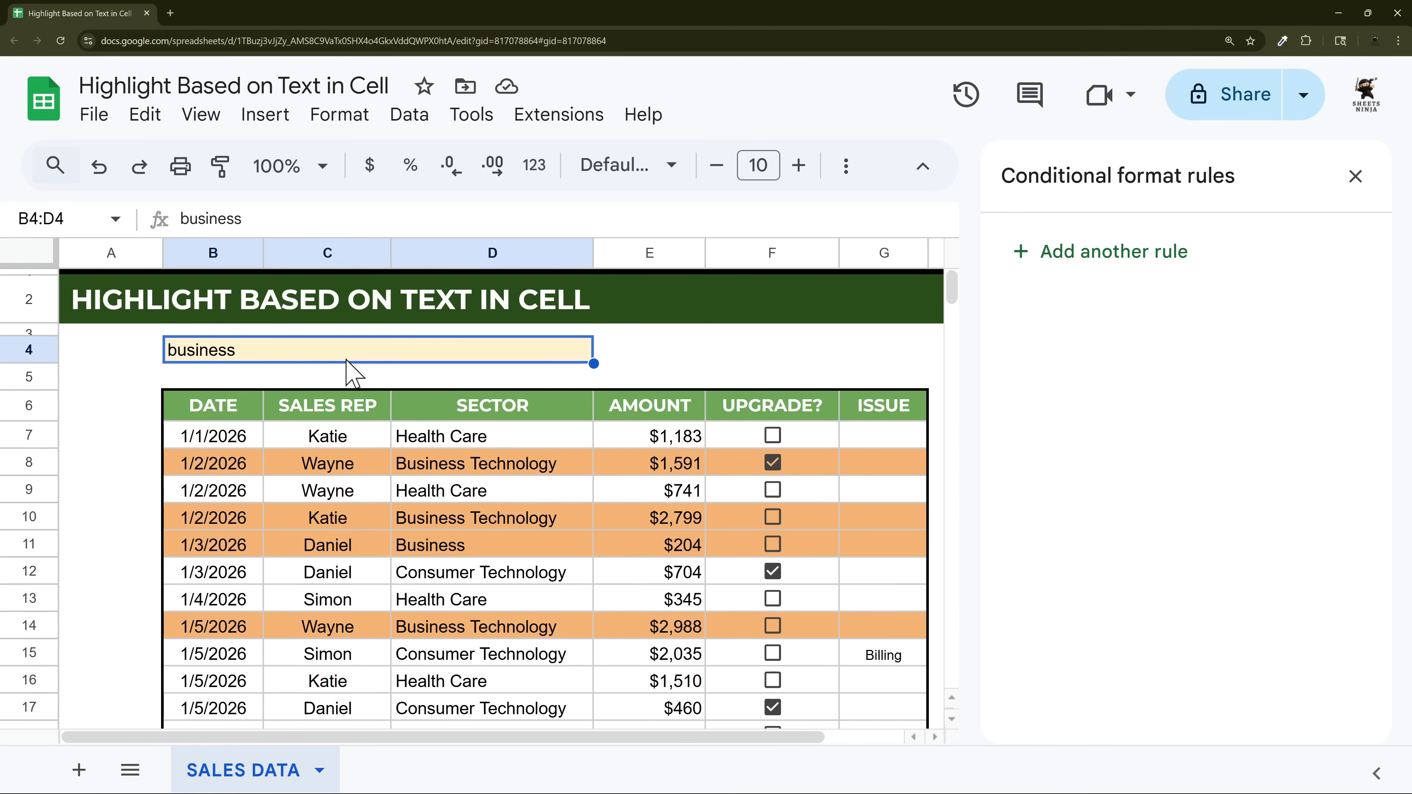
text(health)
key(Return)
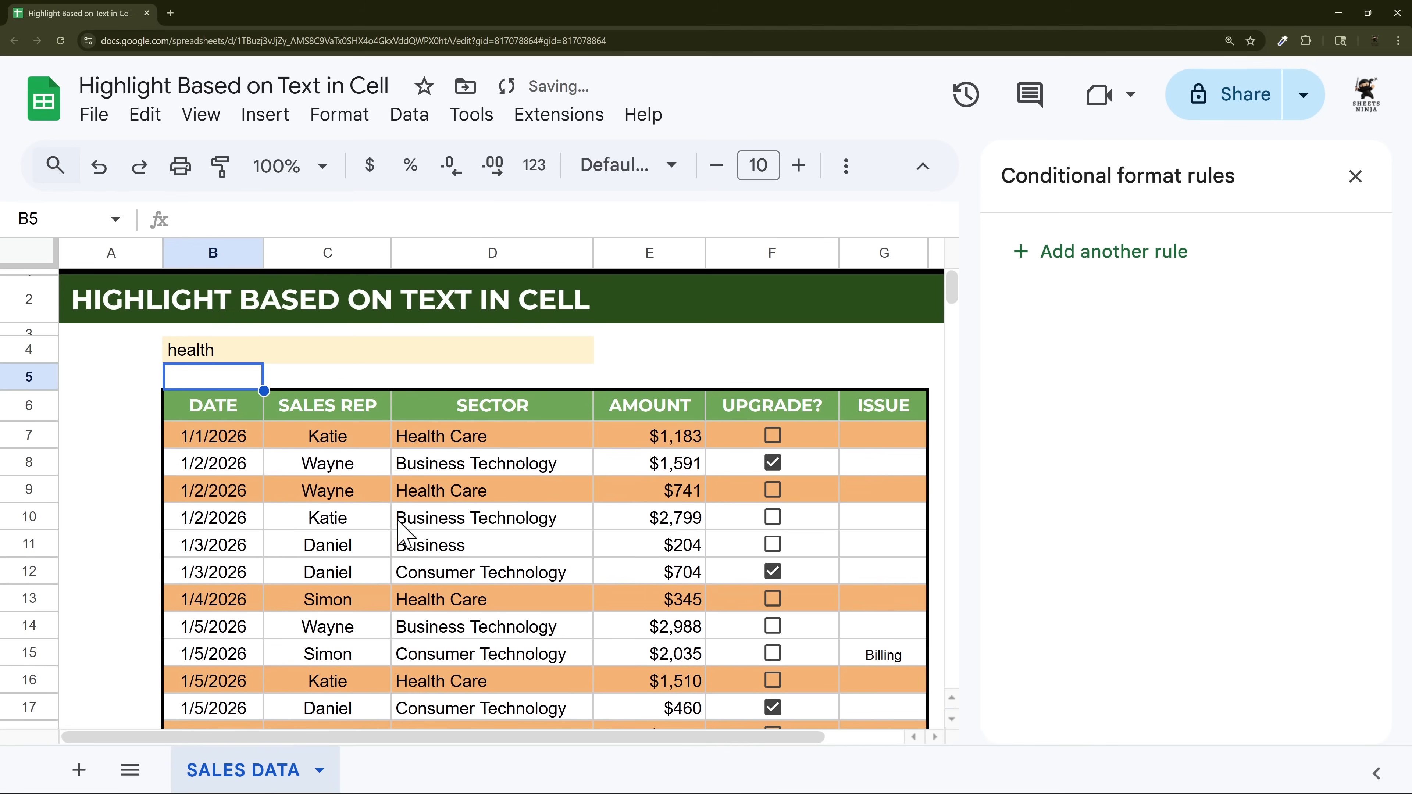
- Replace the search text in cell B4 with "tech" and check the highlighted rows down the table
click(273, 353)
text(tech)
key(Return)
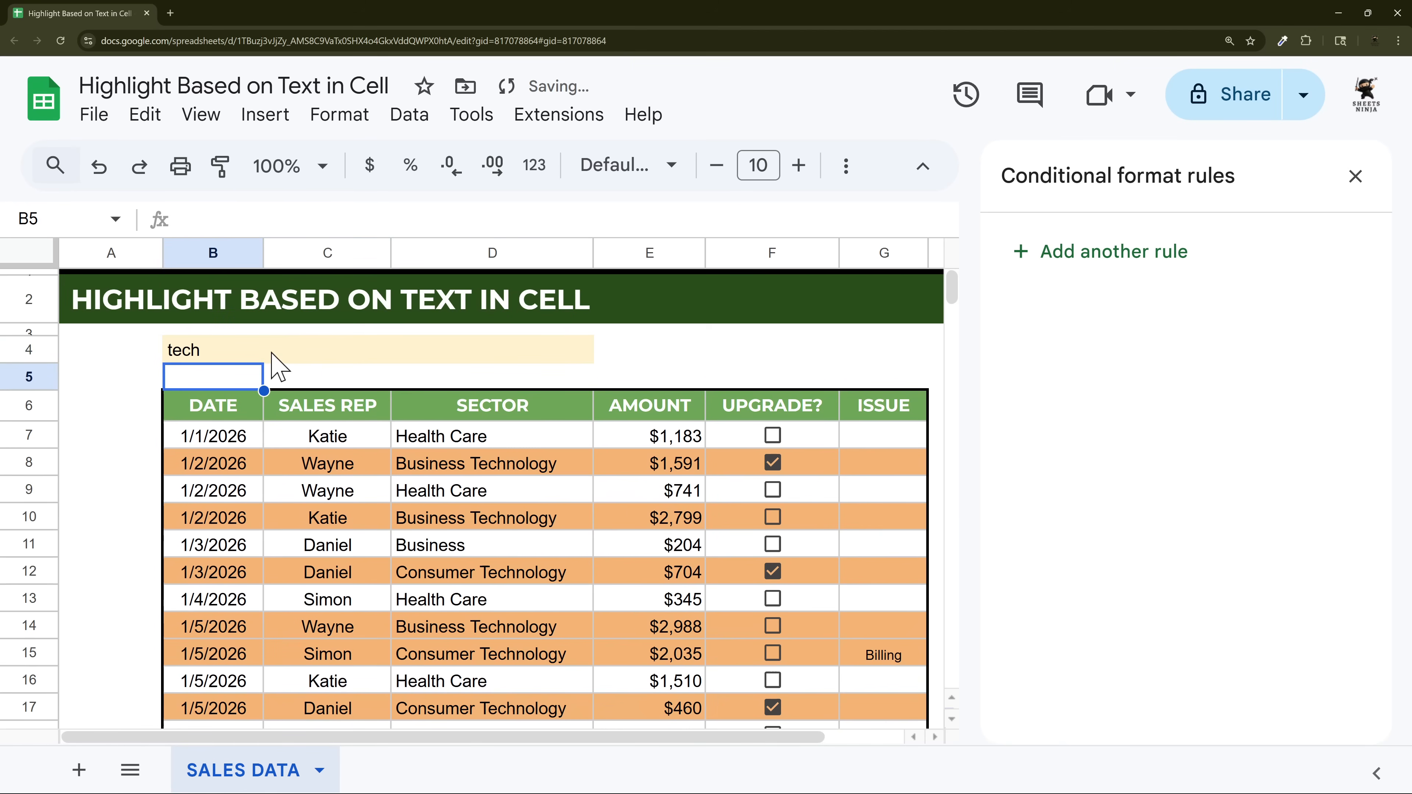
scroll(431, 543, down, 5)
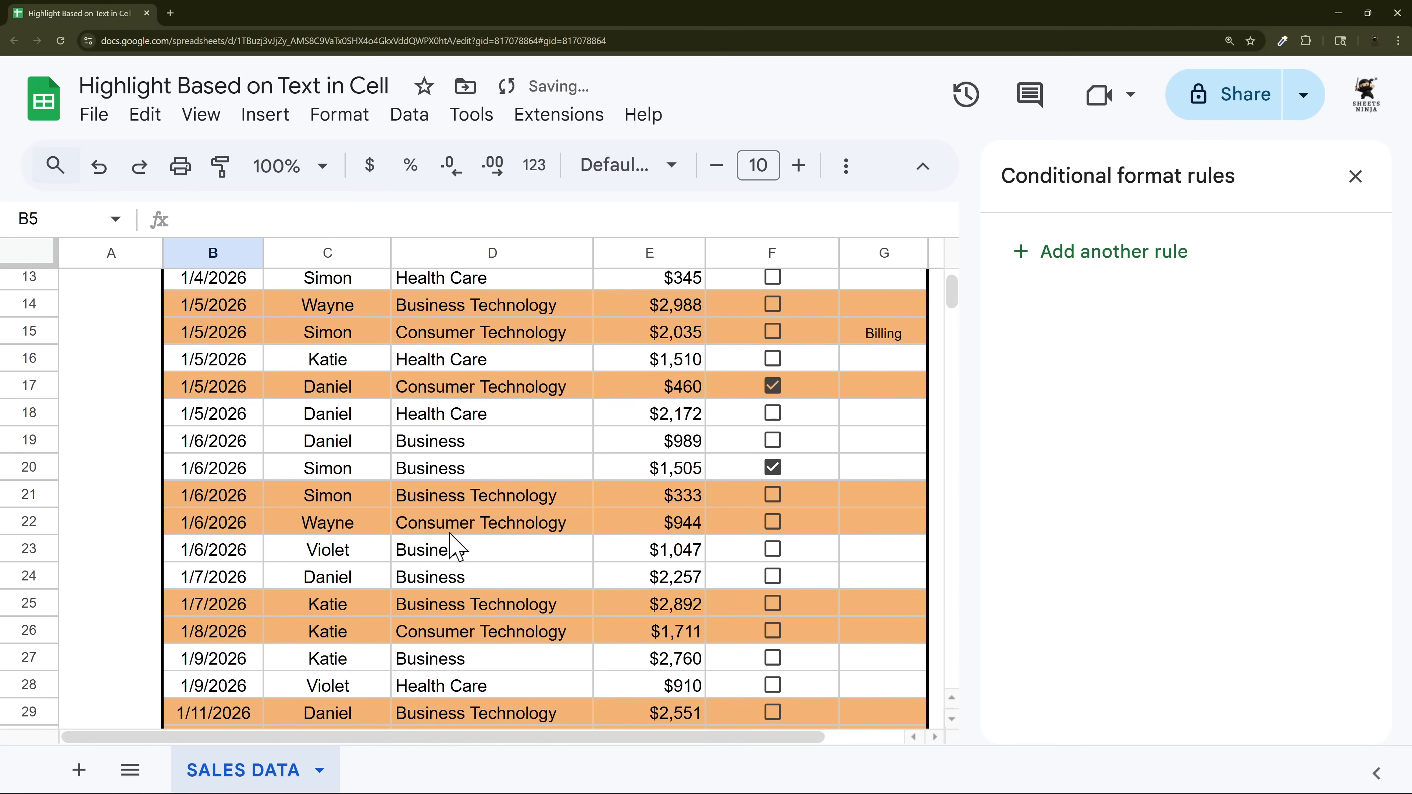
scroll(451, 534, up, 5)
- Set the search text in cell B4 to "care"
click(237, 354)
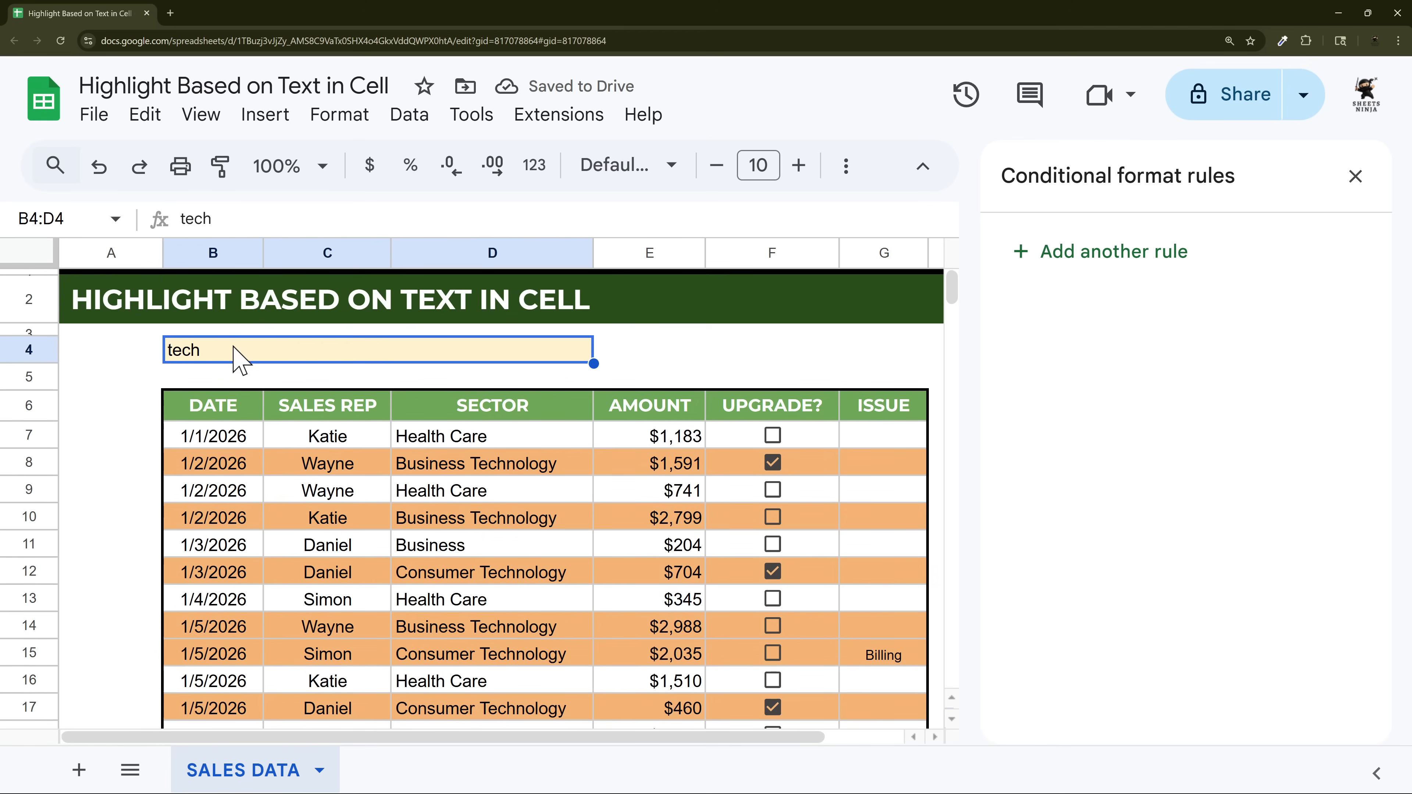
text(care)
key(Return)
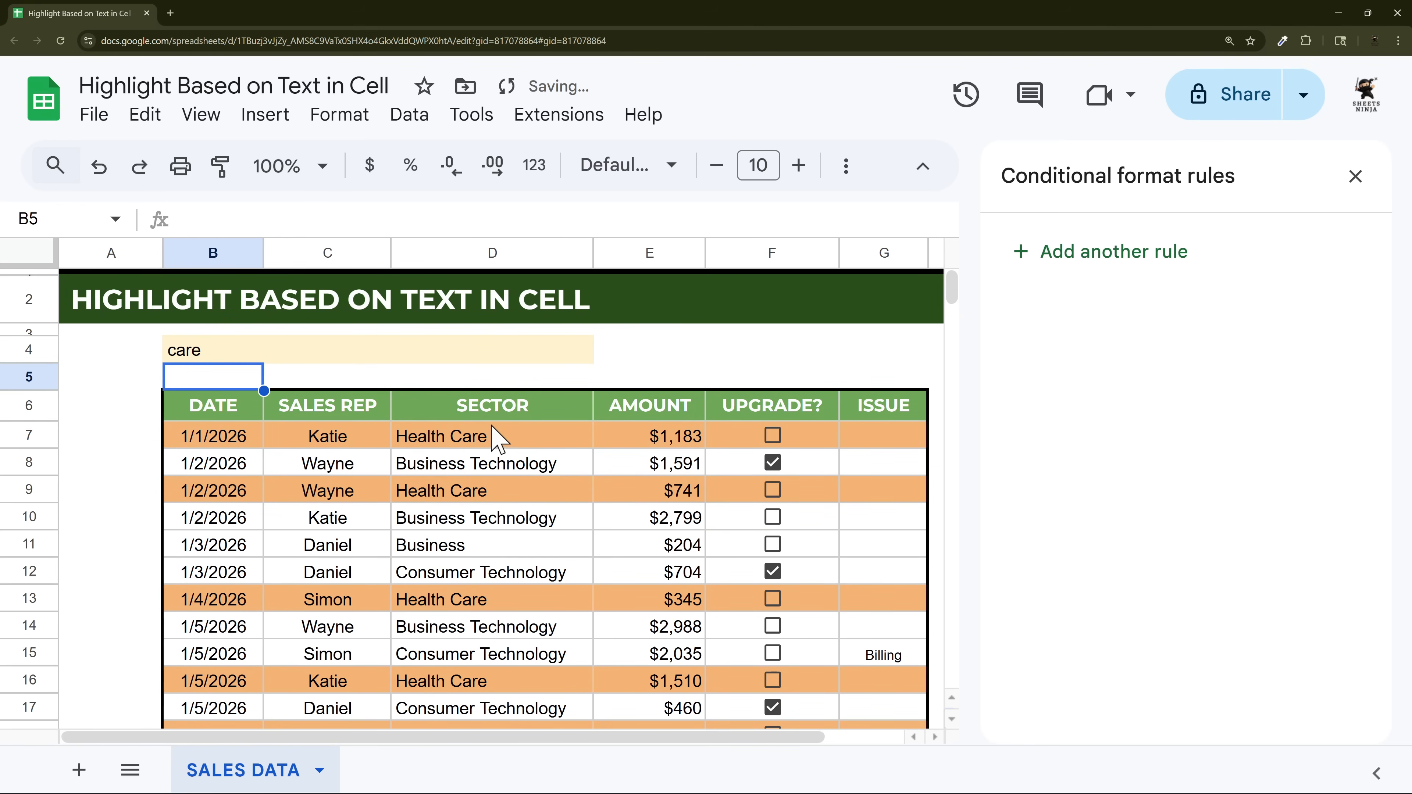
- Review the wildcard search key in the row-highlighting rule's match formula, then close the rule without changes
click(265, 356)
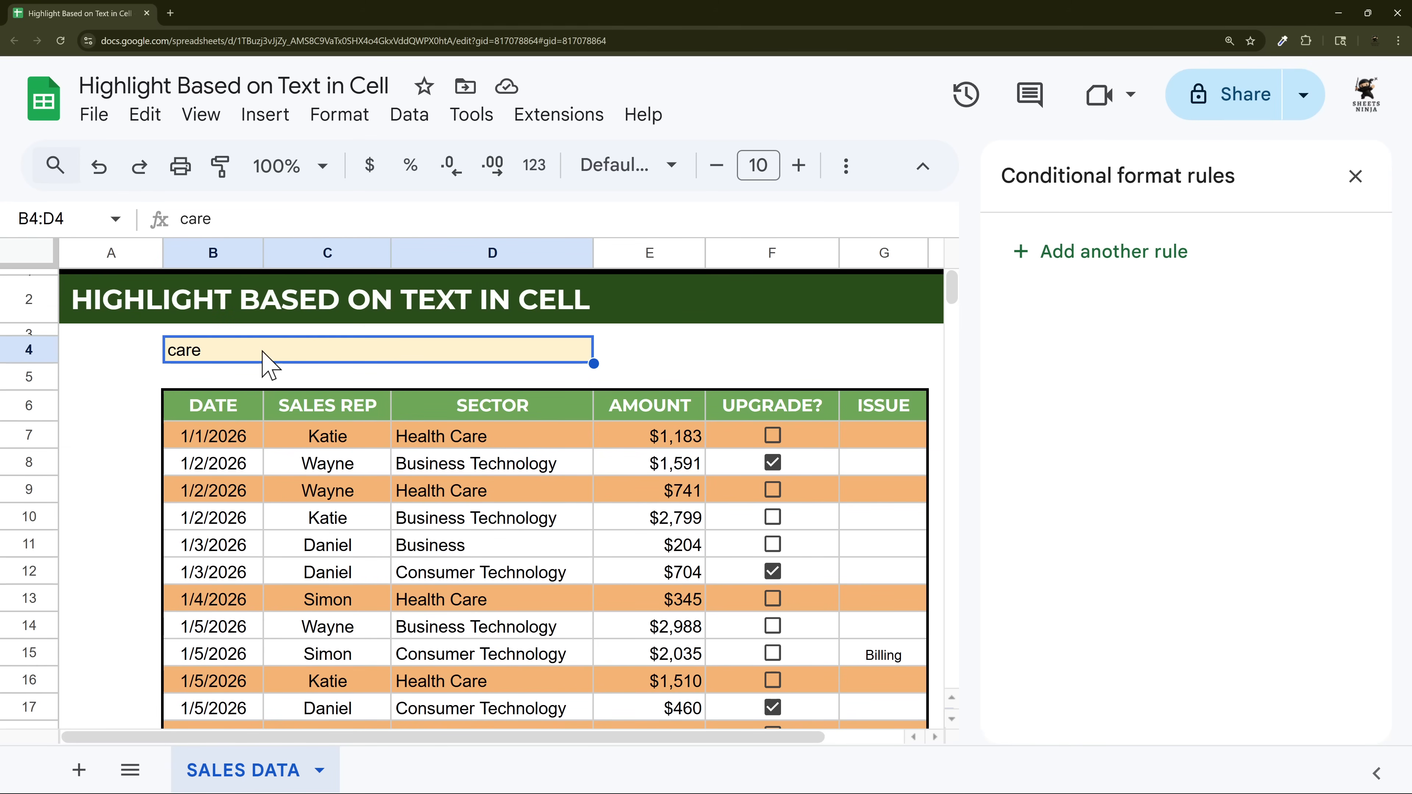
click(466, 439)
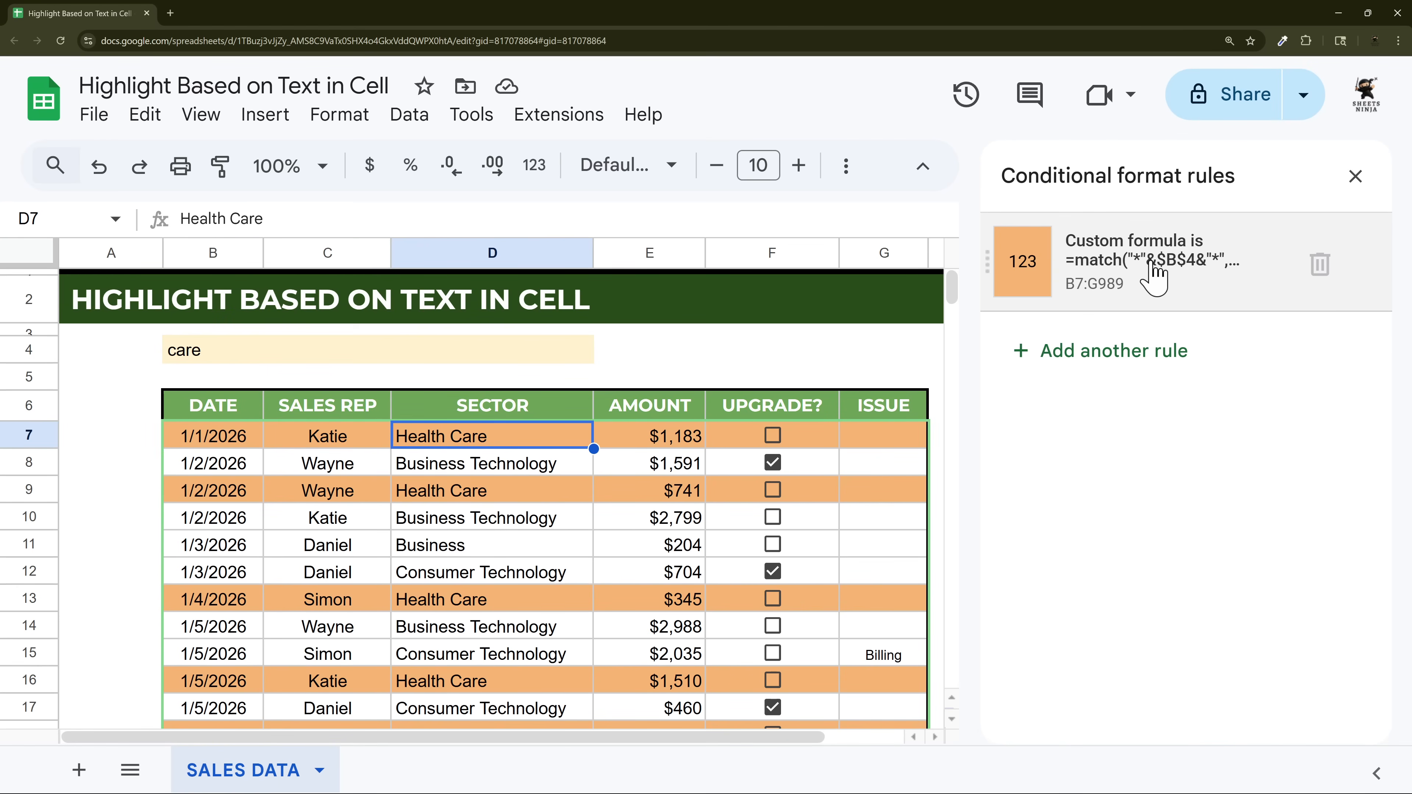
click(1154, 276)
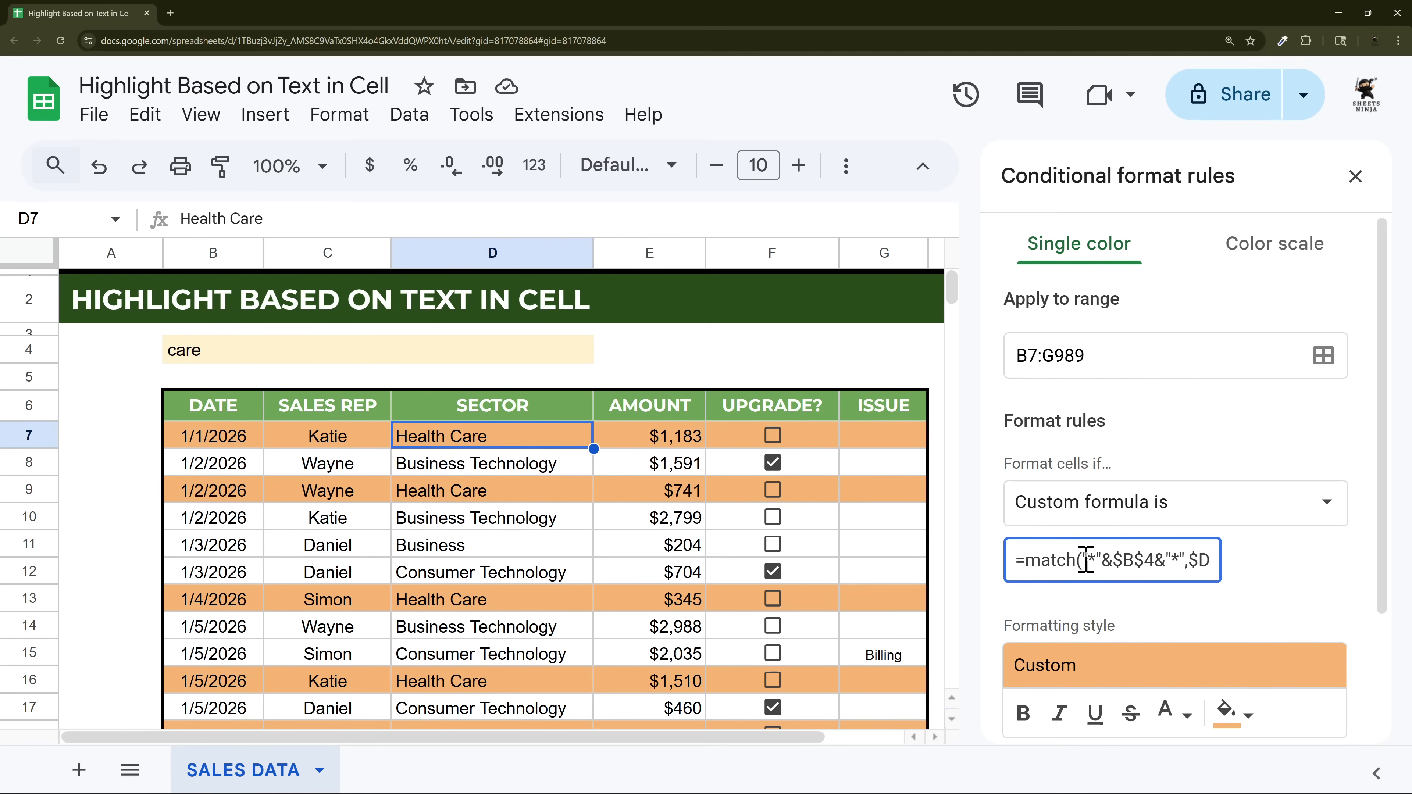
drag(1083, 560, 1119, 560)
drag(1156, 559, 1185, 560)
drag(1084, 559, 1183, 563)
click(1258, 570)
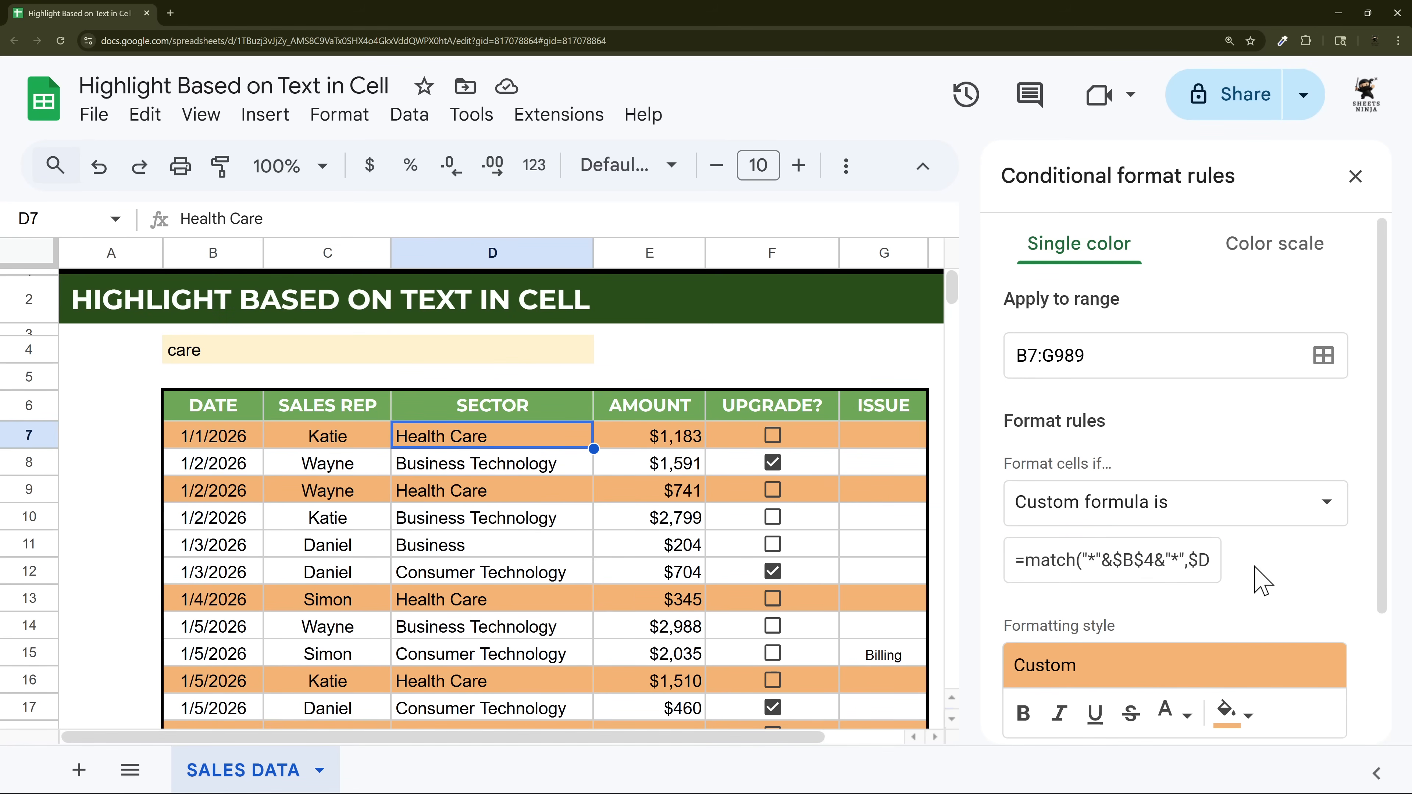
scroll(1240, 556, down, 3)
click(1294, 629)
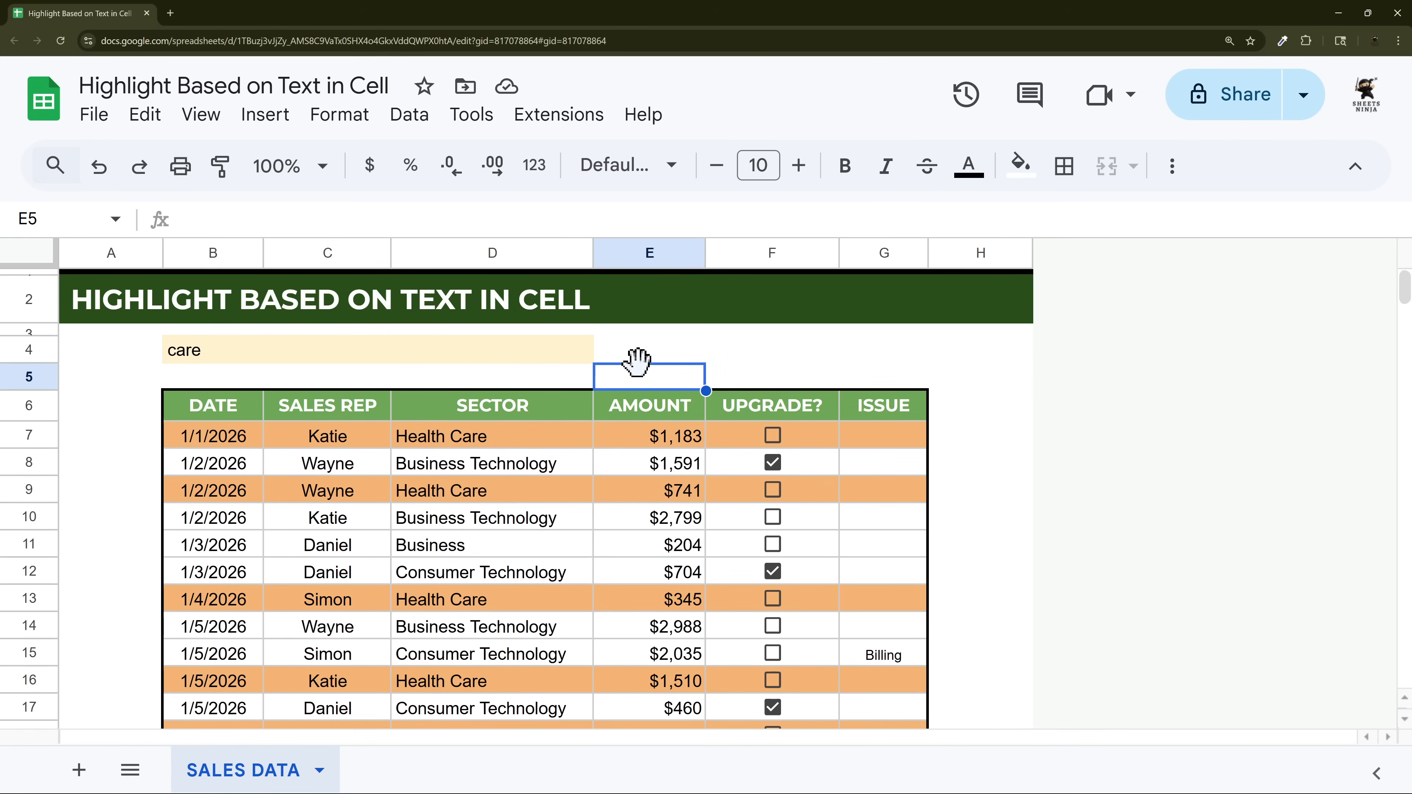